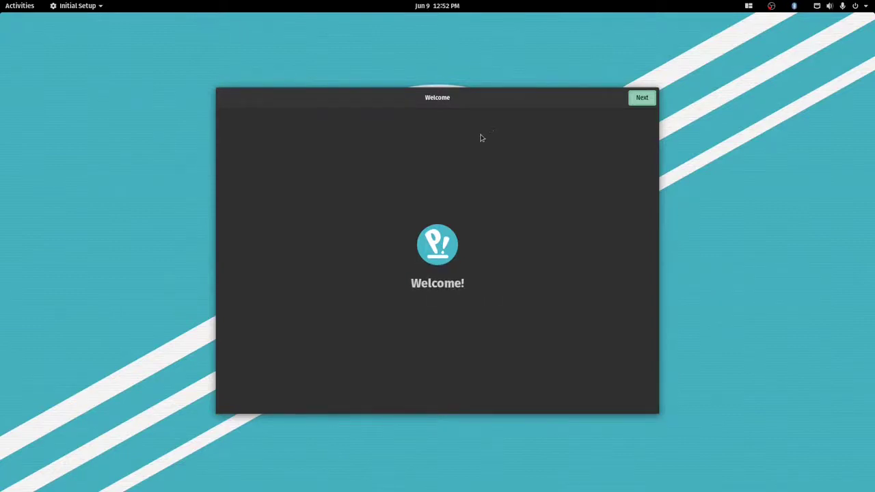
Keep the English (US) layout, switch Location Services off, and skip online accounts.
{"action": "left_click", "coordinate": [640, 99]}
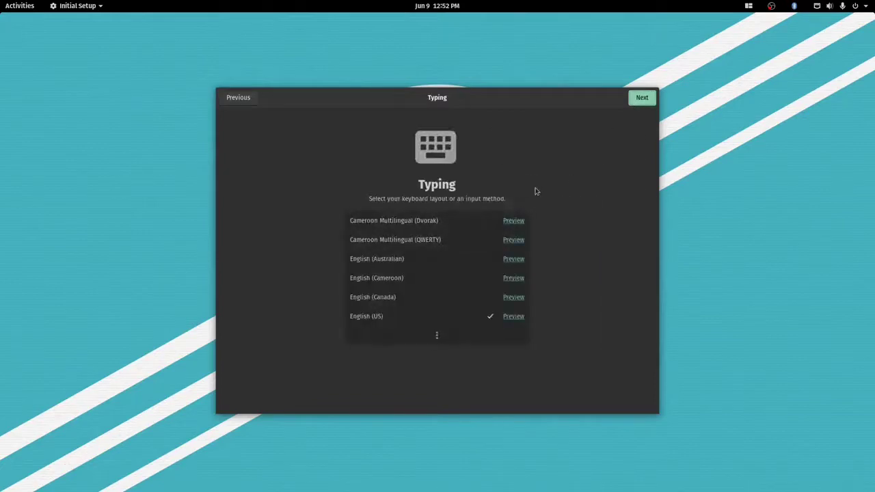
{"action": "left_click", "coordinate": [636, 100]}
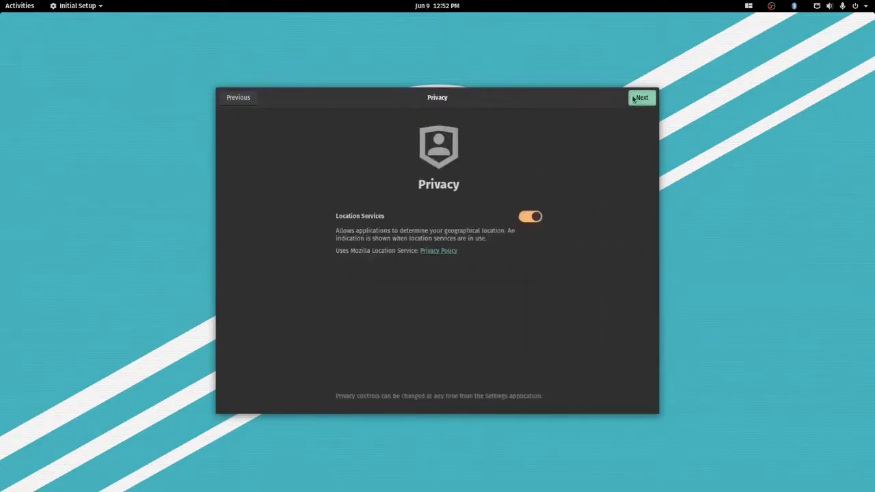
{"action": "left_click", "coordinate": [532, 218]}
{"action": "left_click", "coordinate": [636, 100]}
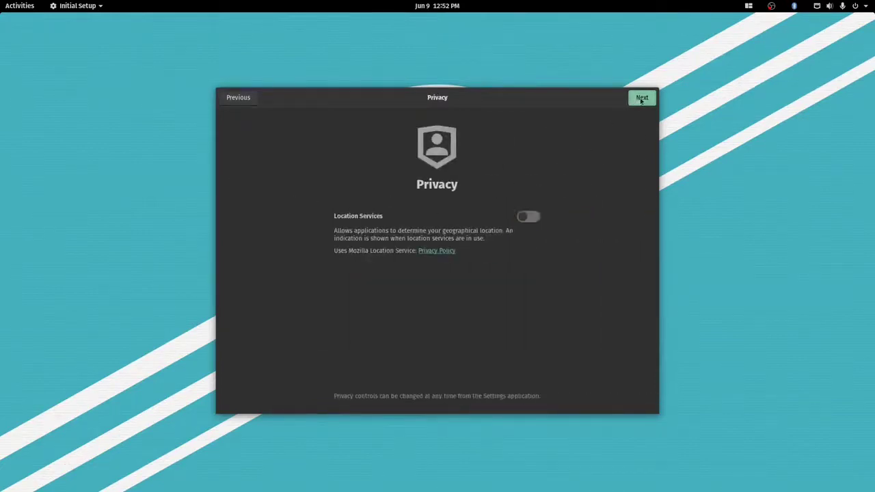
{"action": "scroll", "coordinate": [397, 262], "scroll_direction": "down", "scroll_amount": 3}
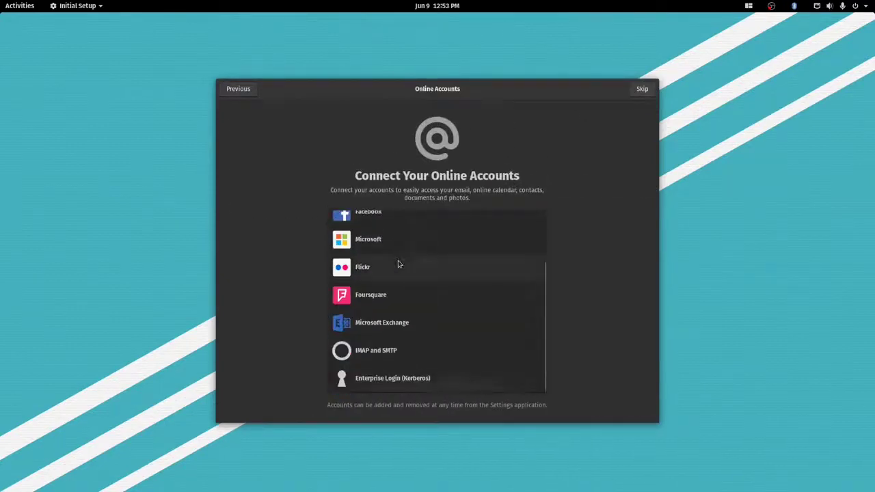
{"action": "scroll", "coordinate": [393, 256], "scroll_direction": "up", "scroll_amount": 3}
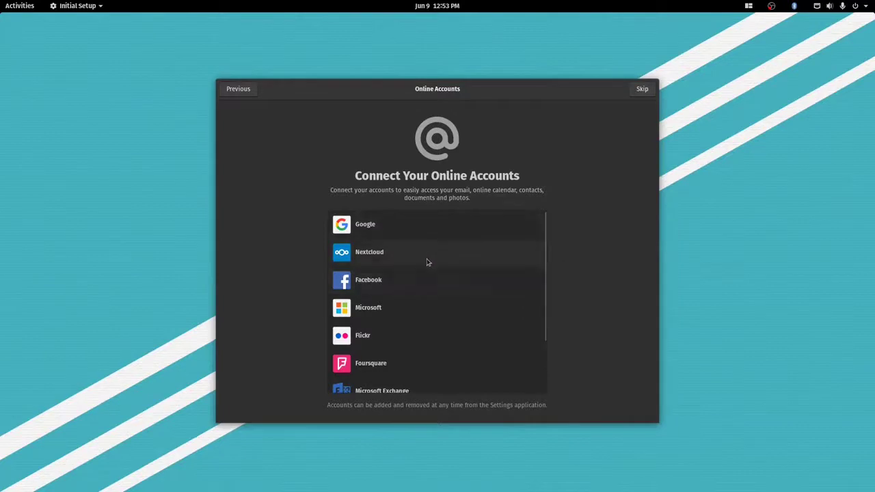
{"action": "left_click", "coordinate": [643, 90]}
Finish setup with Start Using Pop!_OS and scroll through the installed applications grid.
{"action": "left_click", "coordinate": [440, 316]}
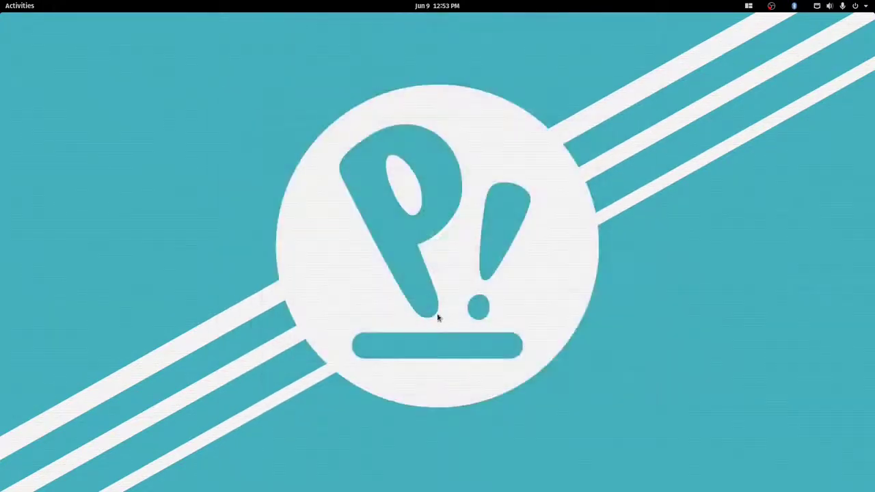
{"action": "left_click", "coordinate": [24, 5]}
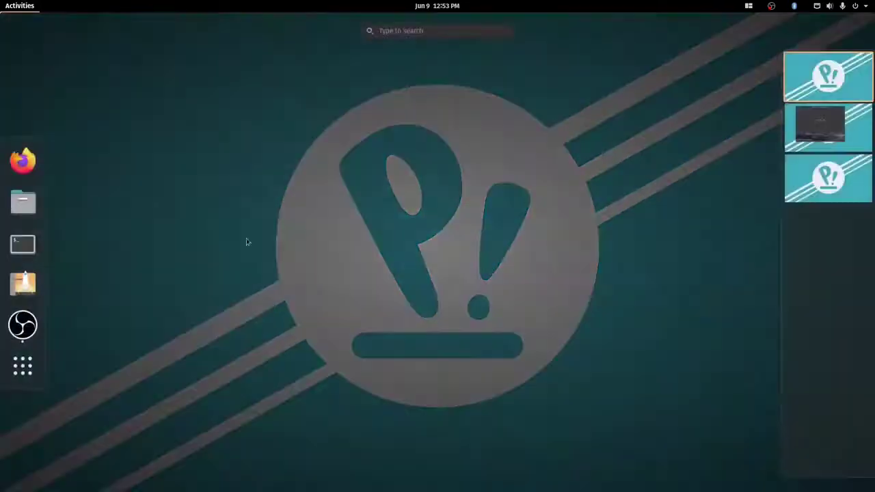
{"action": "left_click", "coordinate": [22, 366]}
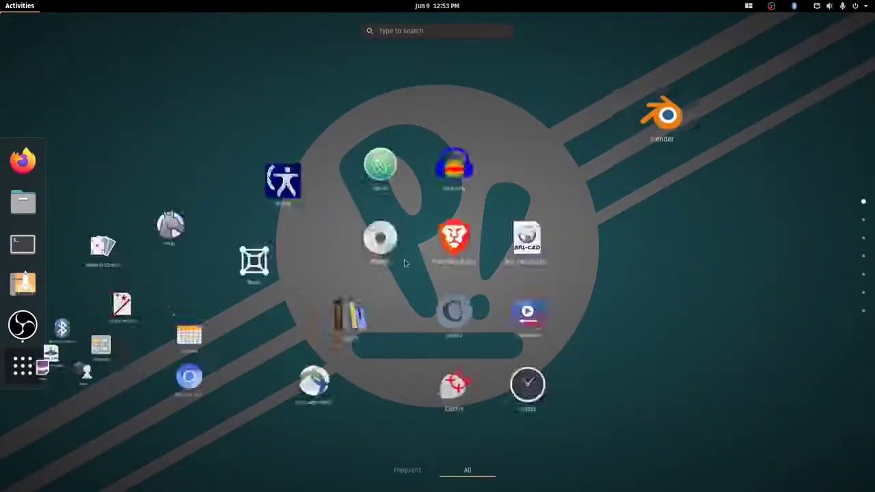
{"action": "scroll", "coordinate": [405, 237], "scroll_direction": "down", "scroll_amount": 4}
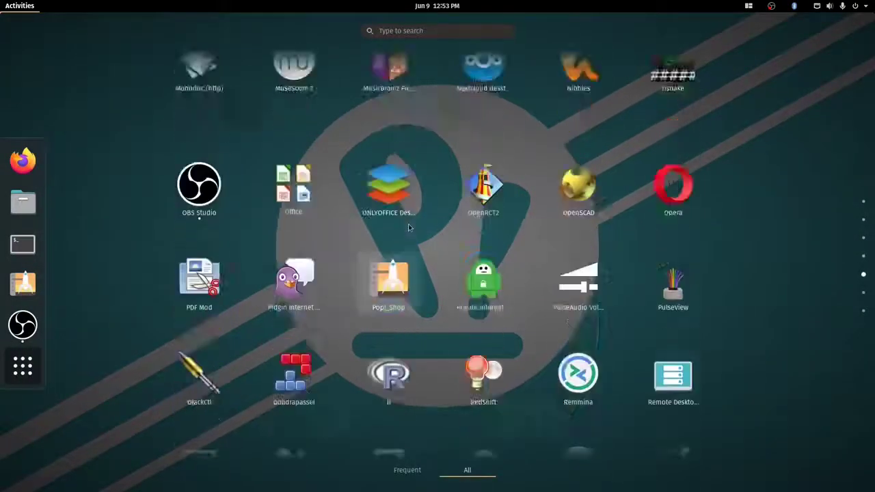
{"action": "scroll", "coordinate": [405, 227], "scroll_direction": "up", "scroll_amount": 2}
{"action": "scroll", "coordinate": [405, 227], "scroll_direction": "up", "scroll_amount": 2}
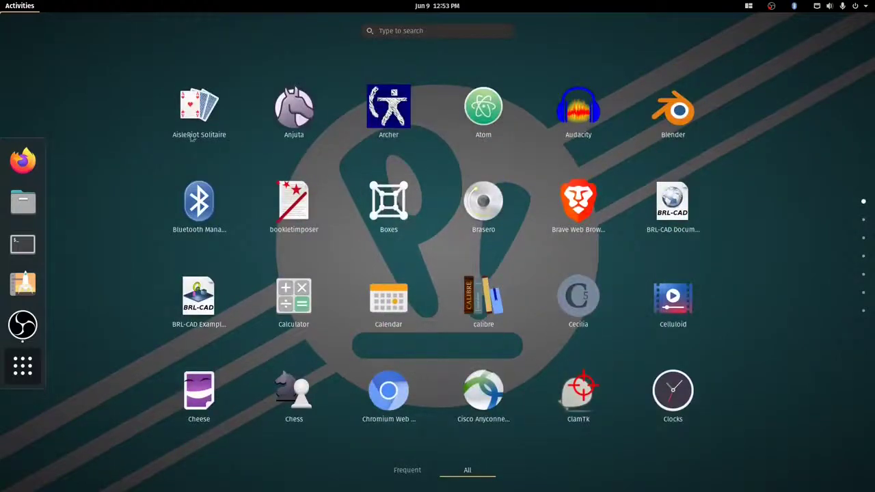
{"action": "left_click", "coordinate": [23, 360]}
Return to the desktop and launch Terminal from the overview dock.
{"action": "left_click", "coordinate": [381, 254]}
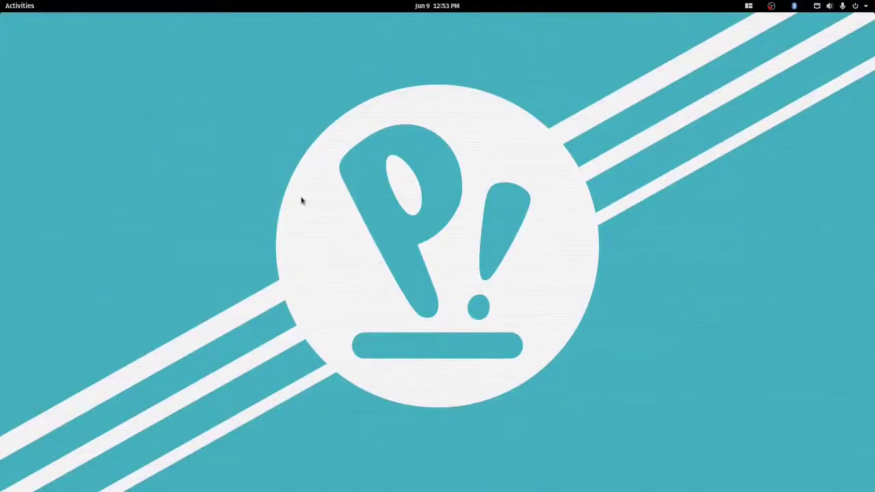
{"action": "key", "text": "super"}
{"action": "left_click", "coordinate": [31, 244]}
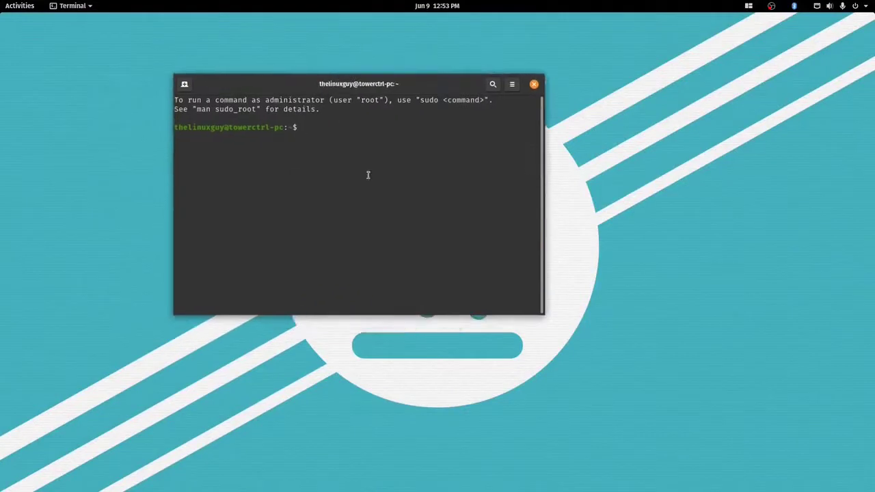
Run 'sudo apt install gnome-tweak-tool', check for Tweaks with a 'twea' search, then close Terminal.
{"action": "type", "text": "sudo apt install gnome-twea"}
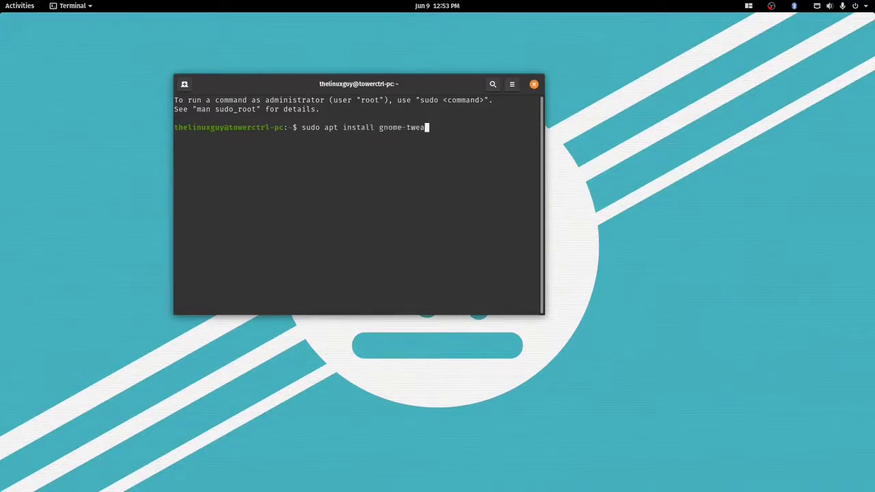
{"action": "type", "text": "k-tool"}
{"action": "key", "text": "Return"}
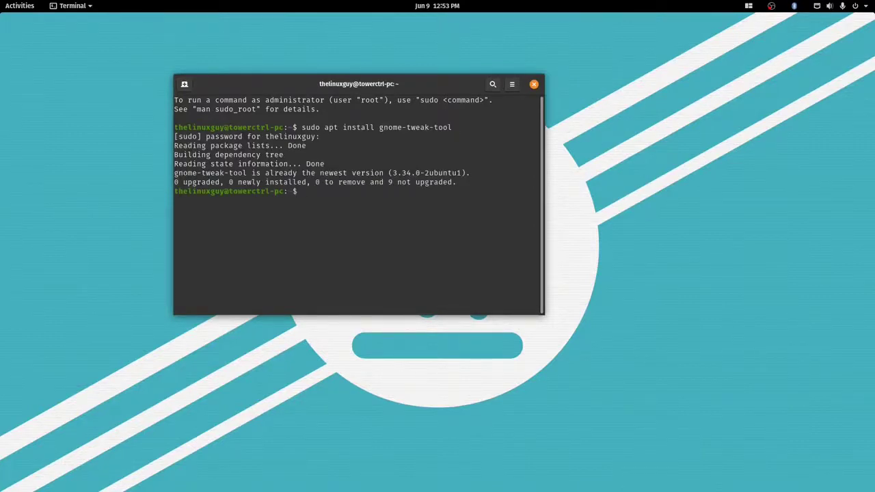
{"action": "key", "text": "super"}
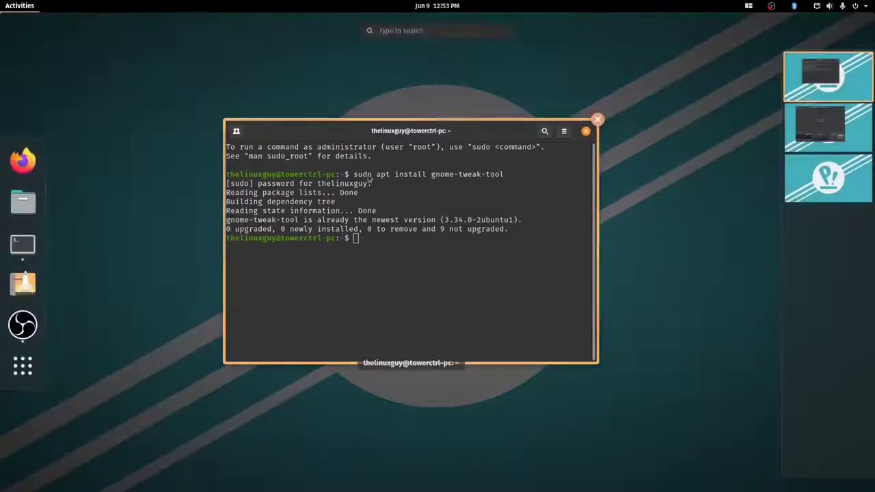
{"action": "type", "text": "twea"}
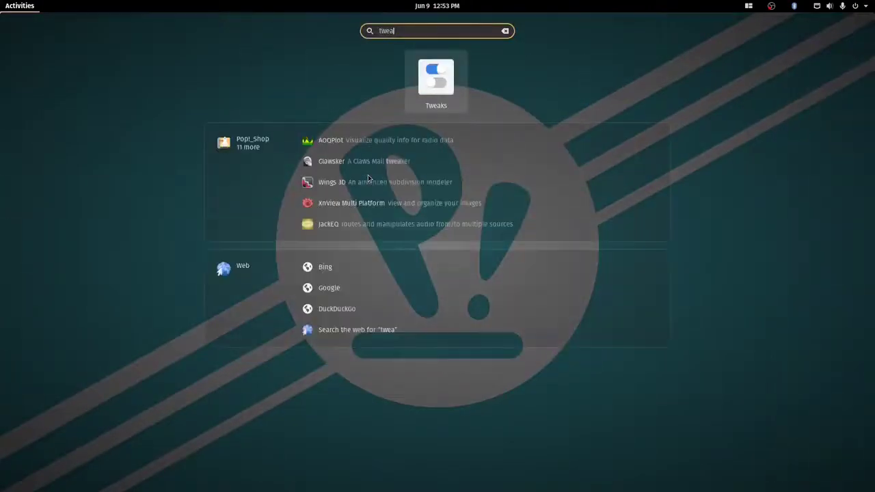
{"action": "key", "text": "super"}
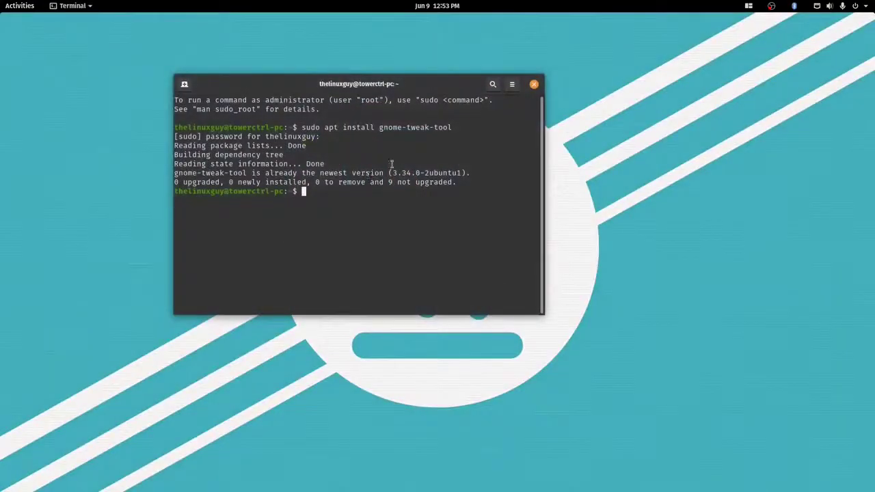
{"action": "left_click", "coordinate": [534, 85]}
Launch Firefox and open the Add-ons Manager from the main menu.
{"action": "left_click", "coordinate": [37, 5]}
{"action": "left_click", "coordinate": [22, 160]}
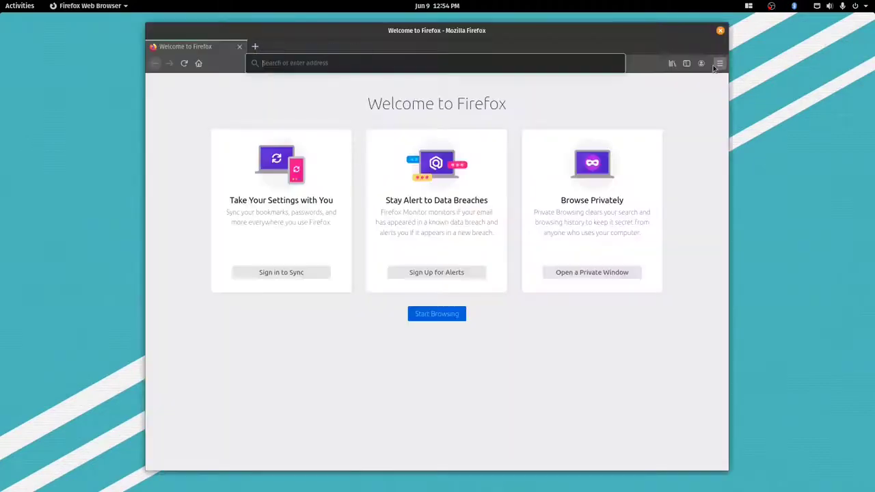
{"action": "left_click", "coordinate": [720, 63]}
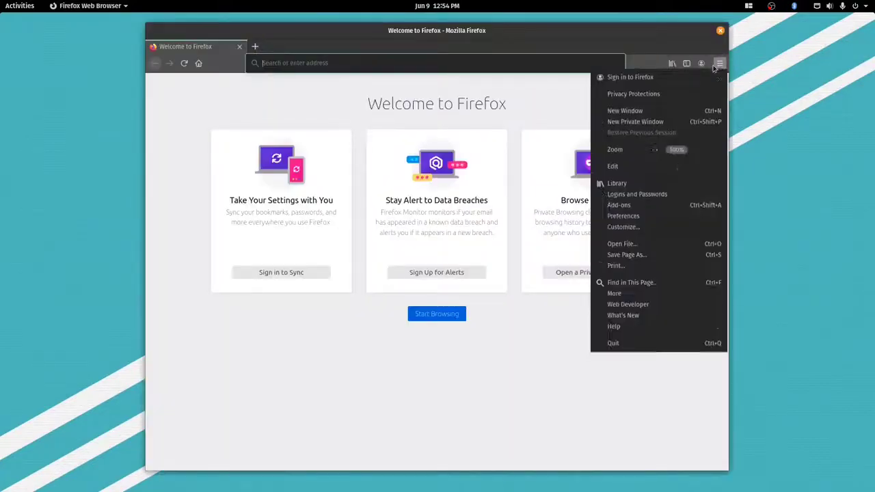
{"action": "left_click", "coordinate": [528, 93]}
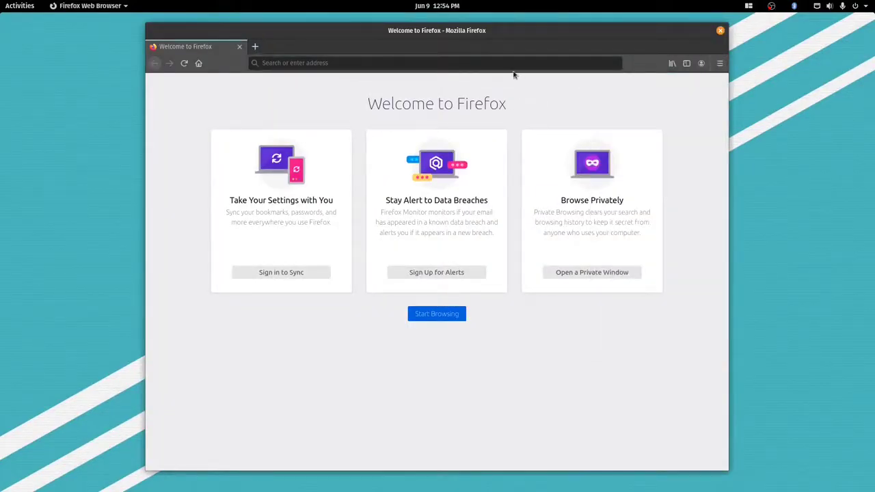
{"action": "left_click", "coordinate": [388, 62]}
{"action": "left_click", "coordinate": [720, 63]}
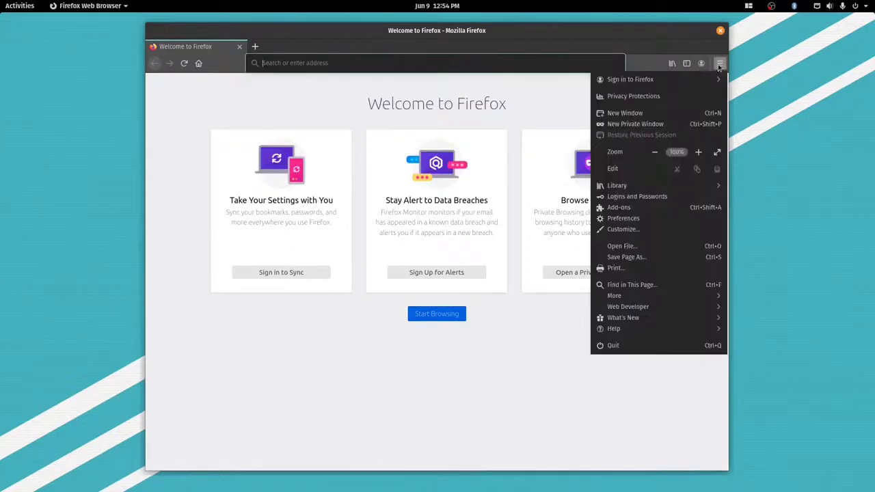
{"action": "left_click", "coordinate": [657, 209]}
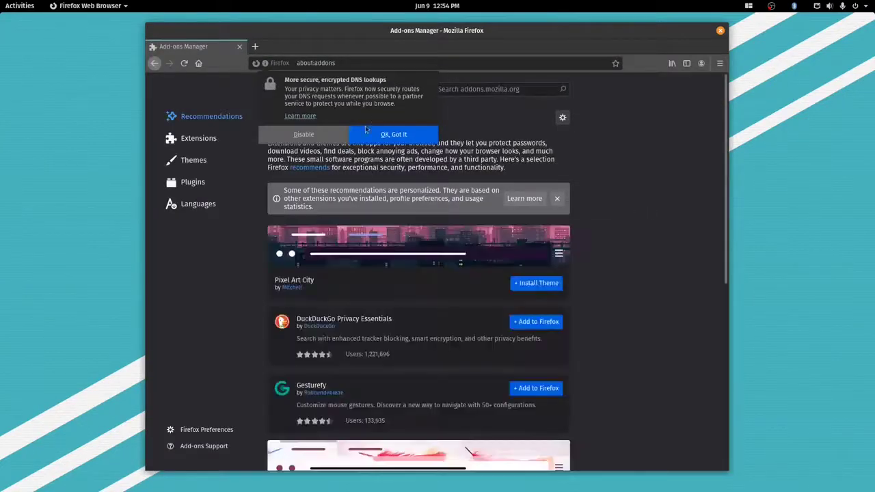
Dismiss the encrypted DNS notice, show Extensions, and enter 'gnome' in Find more add-ons.
{"action": "left_click", "coordinate": [412, 135]}
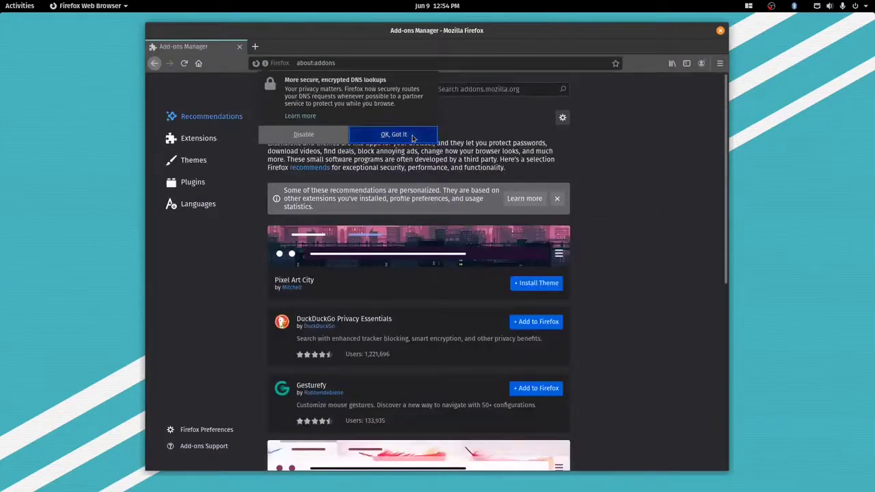
{"action": "left_click", "coordinate": [206, 139]}
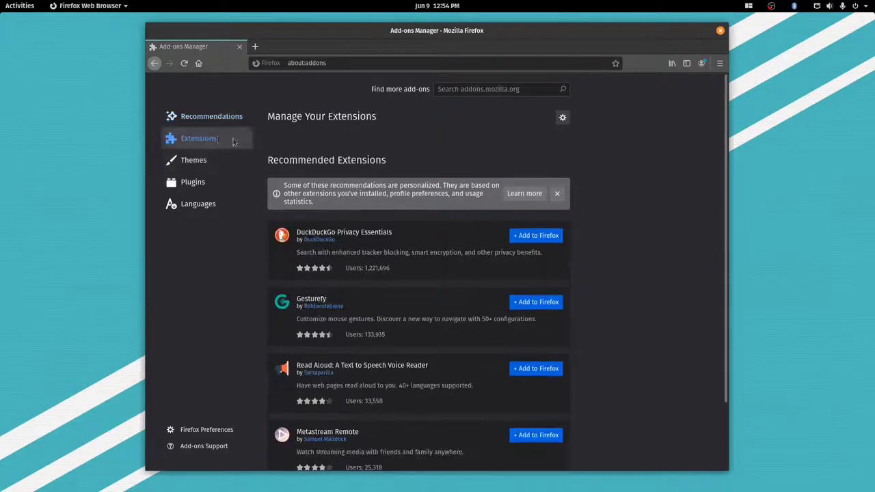
{"action": "left_click", "coordinate": [457, 87]}
{"action": "type", "text": "g"}
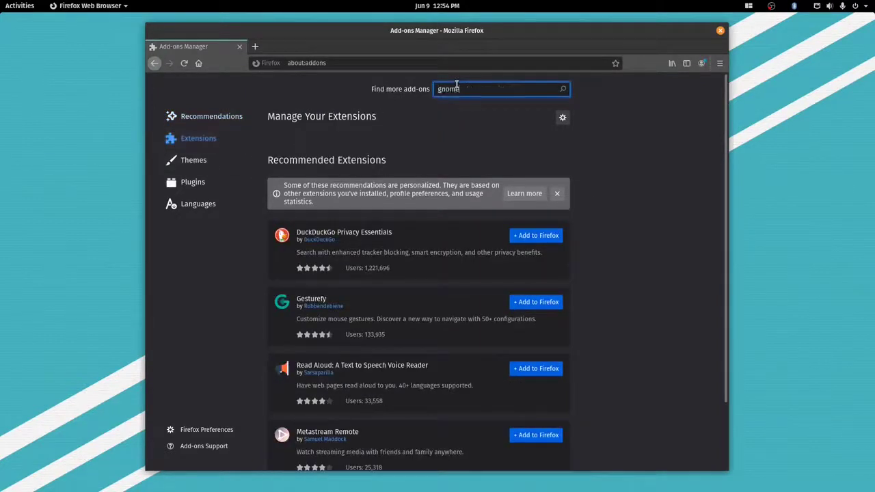
{"action": "type", "text": "nome"}
{"action": "left_click", "coordinate": [720, 63]}
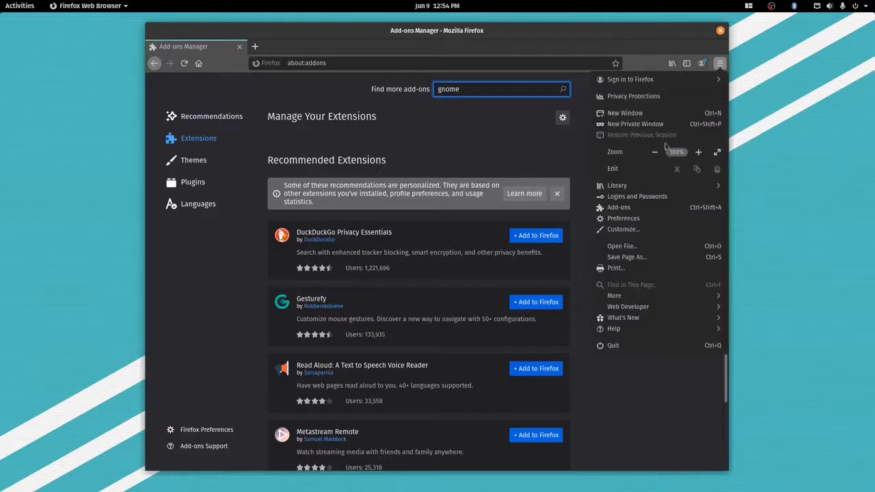
{"action": "left_click", "coordinate": [485, 118]}
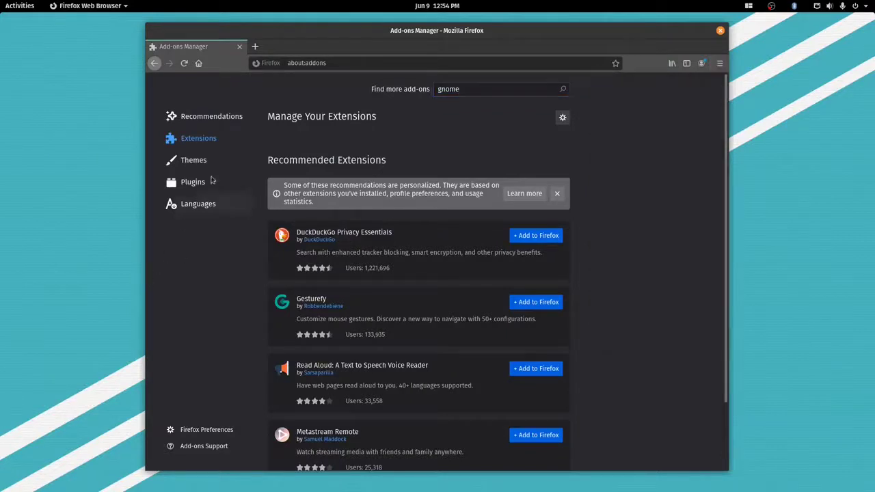
{"action": "left_click", "coordinate": [490, 90]}
Search add-ons for 'gnome' and add the GNOME Shell integration extension to Firefox.
{"action": "key", "text": "Return"}
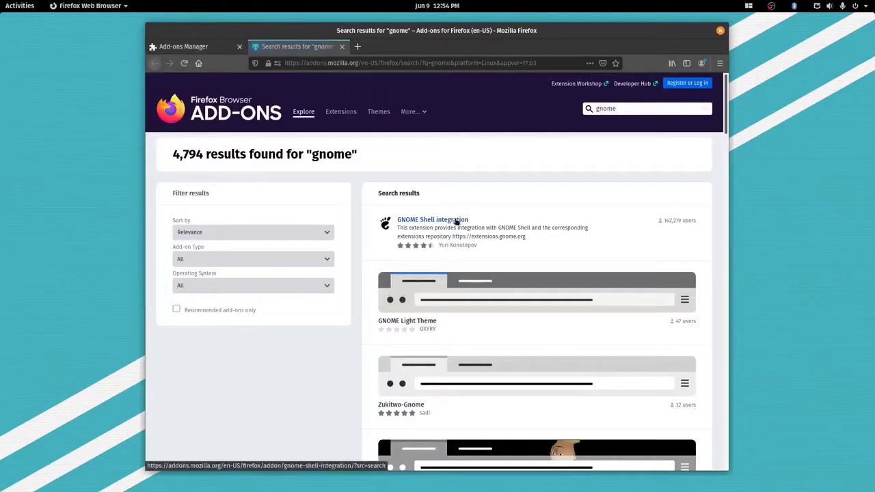
{"action": "left_click", "coordinate": [456, 221]}
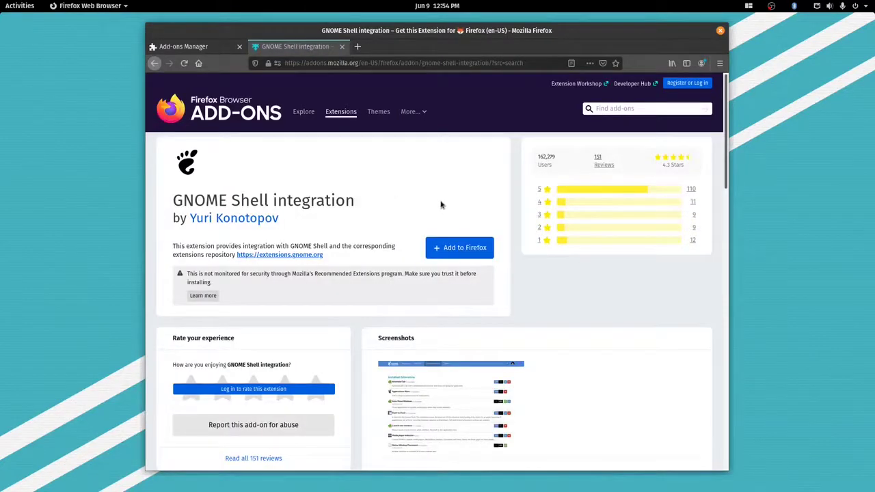
{"action": "left_click", "coordinate": [463, 249]}
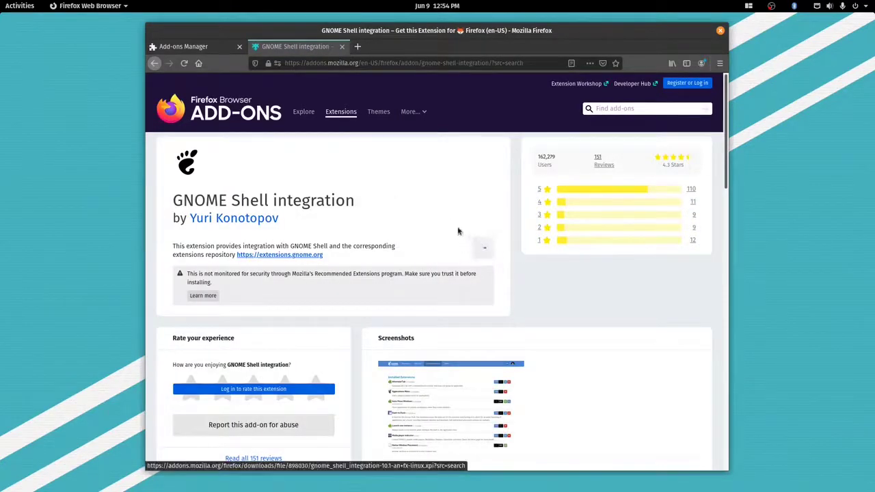
{"action": "left_click", "coordinate": [414, 156]}
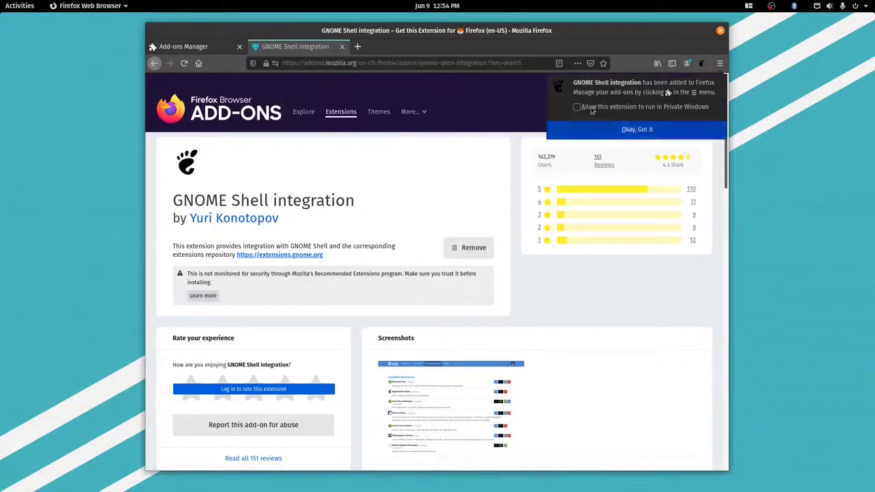
{"action": "left_click", "coordinate": [702, 63]}
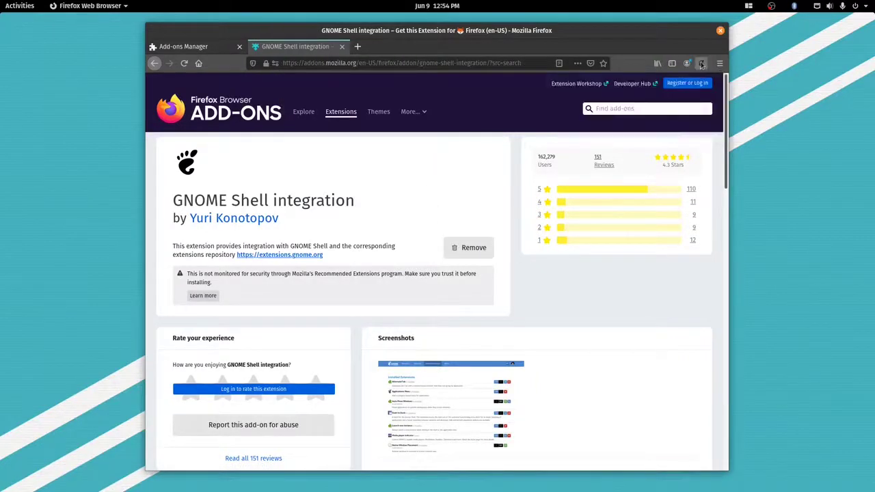
{"action": "left_click", "coordinate": [357, 47]}
Close the extra tabs, search 'gnome extensions', and open the extensions.gnome.org result.
{"action": "left_click", "coordinate": [342, 47]}
{"action": "left_click", "coordinate": [239, 47]}
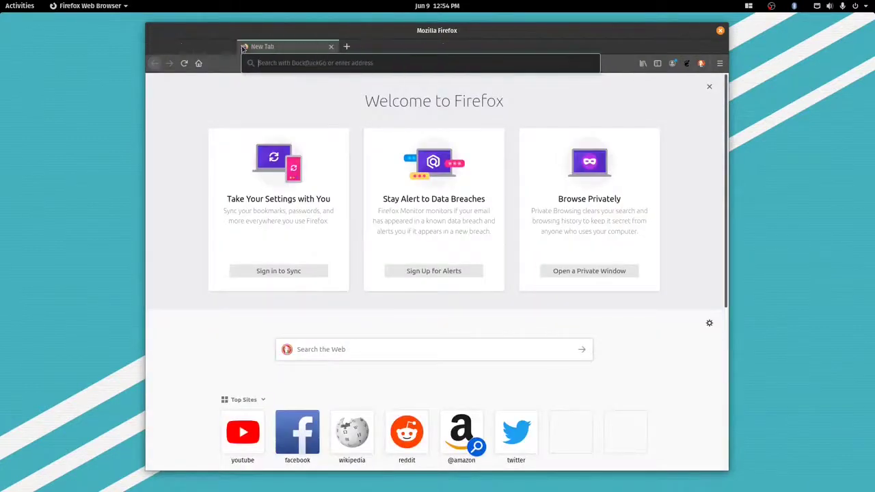
{"action": "left_click", "coordinate": [303, 64]}
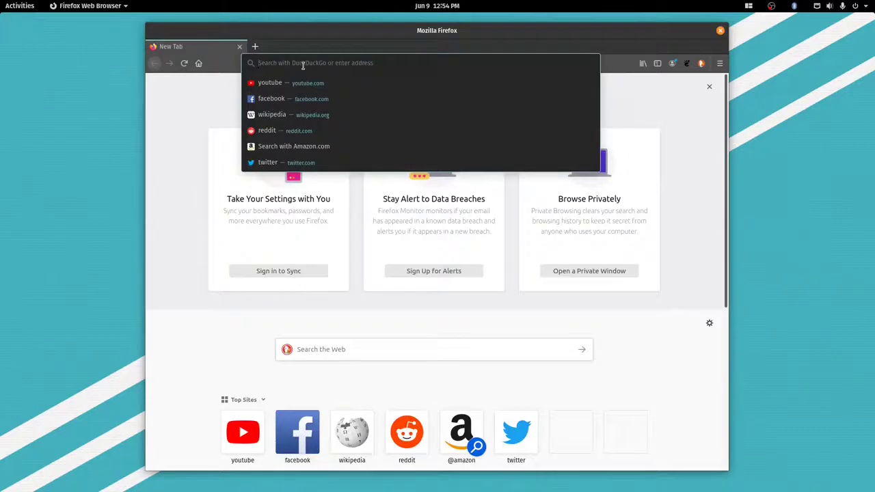
{"action": "type", "text": "gnome extensions"}
{"action": "key", "text": "Return"}
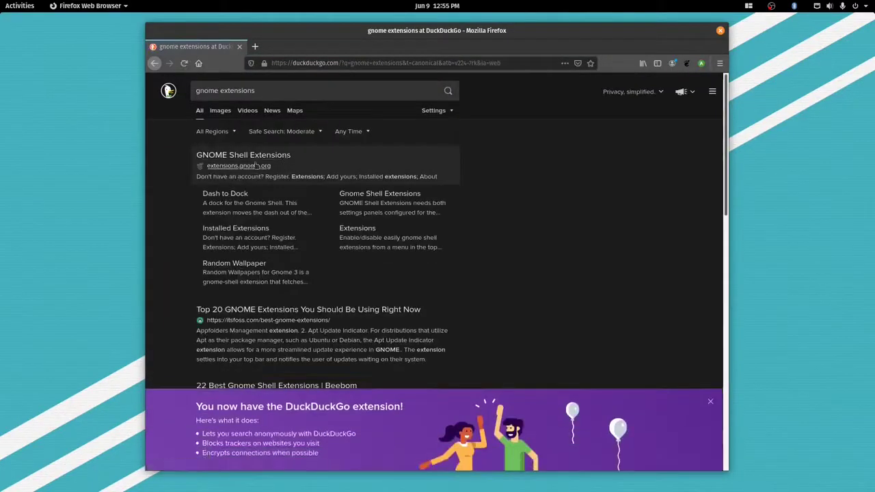
{"action": "left_click", "coordinate": [260, 157]}
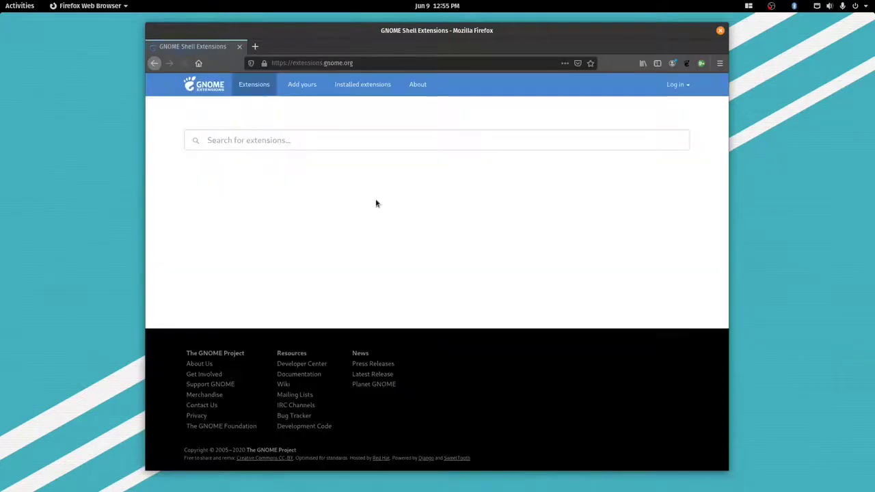
Search the site for 'dash dock' and open Dash to Dock in a new tab.
{"action": "scroll", "coordinate": [287, 280], "scroll_direction": "down", "scroll_amount": 8}
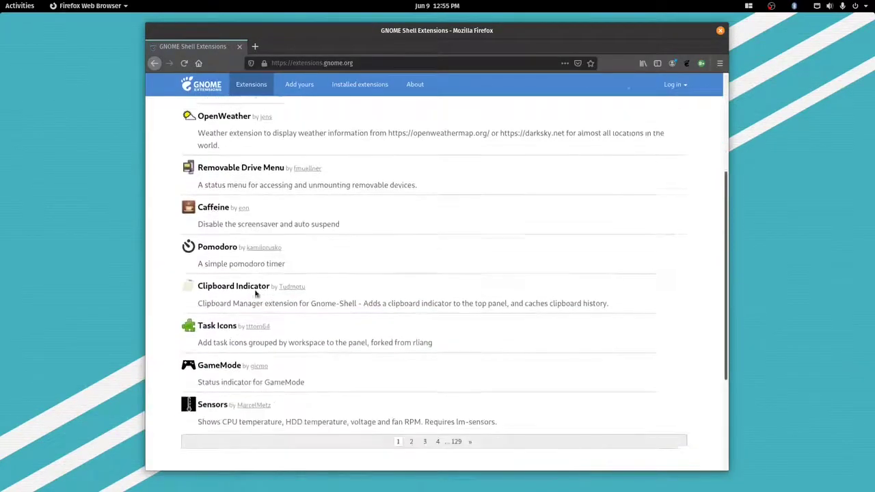
{"action": "scroll", "coordinate": [256, 273], "scroll_direction": "up", "scroll_amount": 8}
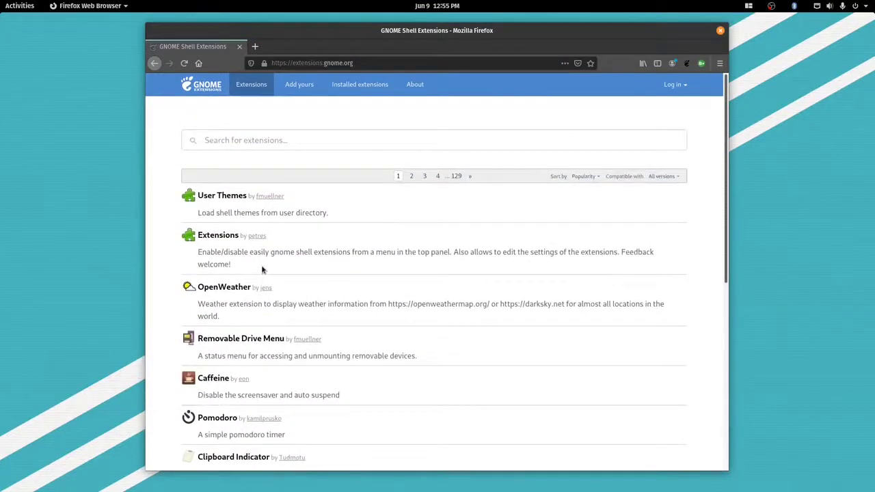
{"action": "left_click", "coordinate": [305, 142]}
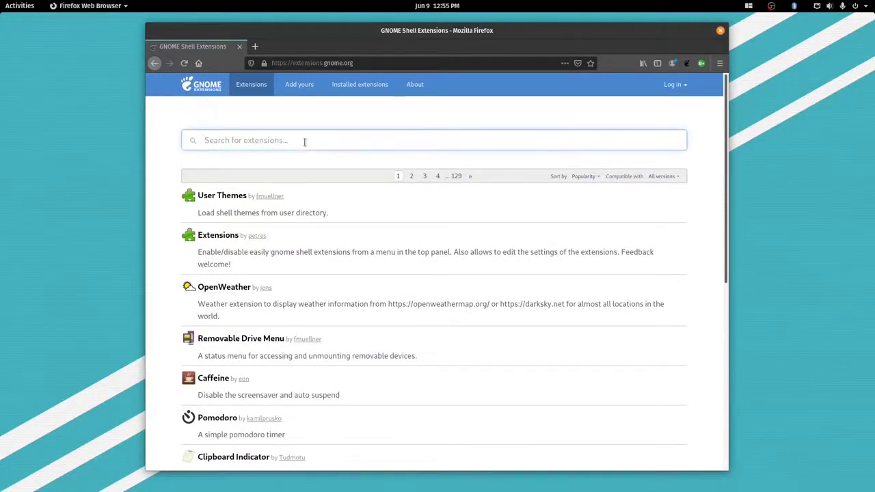
{"action": "left_click", "coordinate": [441, 5]}
{"action": "left_click", "coordinate": [441, 5]}
{"action": "type", "text": "dash"}
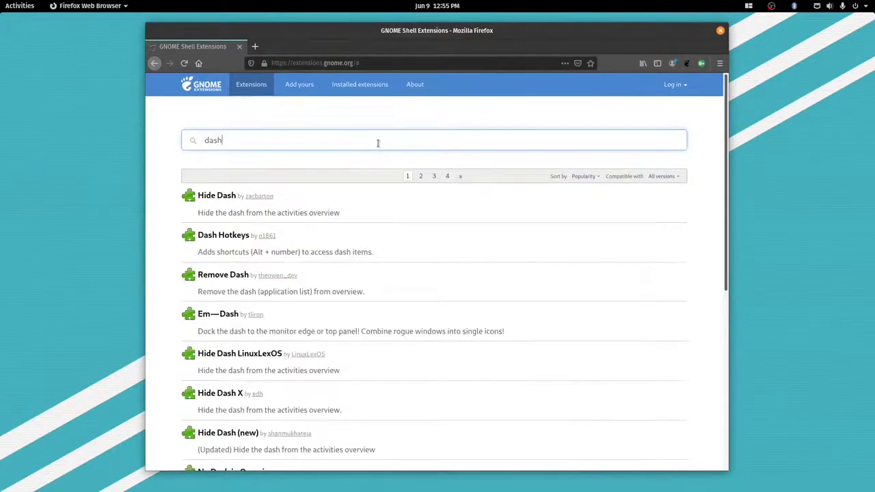
{"action": "type", "text": " dock"}
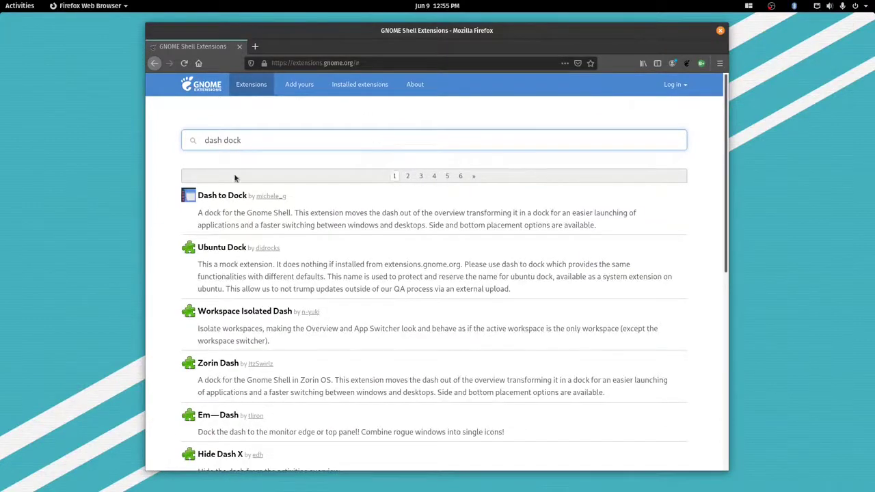
{"action": "right_click", "coordinate": [233, 197]}
{"action": "left_click", "coordinate": [237, 205]}
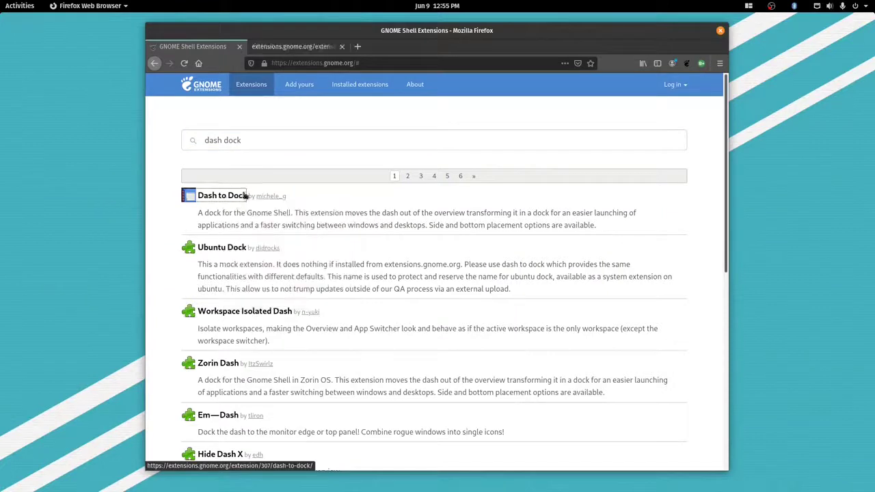
Search 'activities configurato', open Activities Configurator in a new tab, and view Dash to Dock.
{"action": "left_click", "coordinate": [317, 138]}
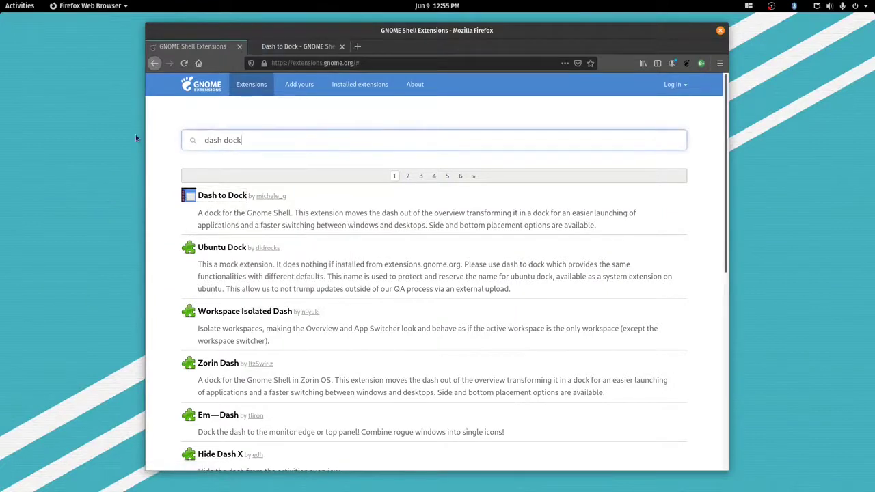
{"action": "triple_click", "coordinate": [231, 144]}
{"action": "type", "text": "activities configurator"}
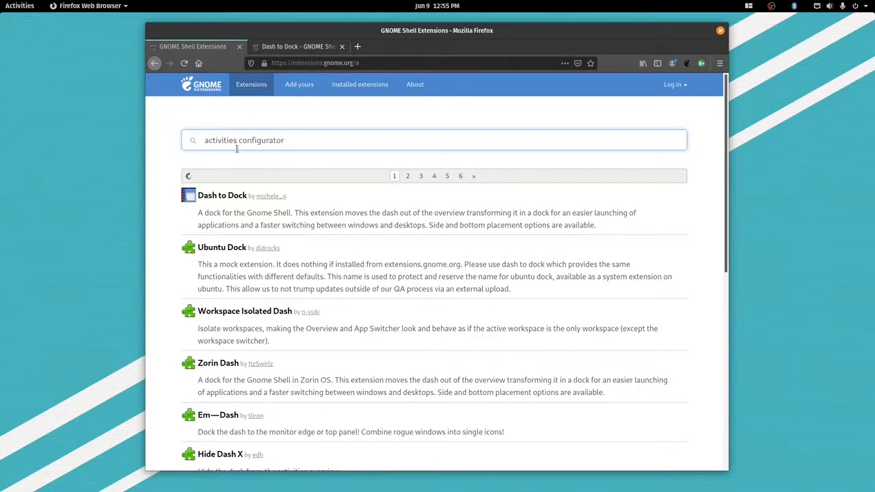
{"action": "middle_click", "coordinate": [239, 196]}
{"action": "left_click", "coordinate": [365, 53]}
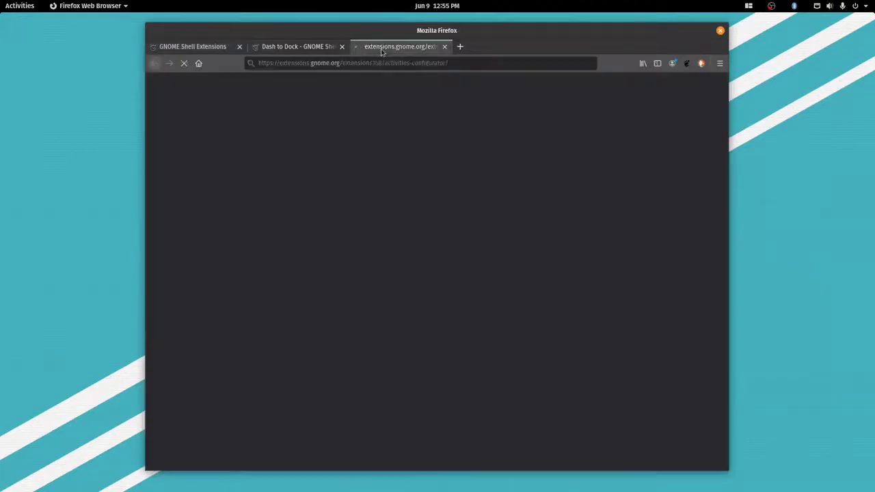
{"action": "left_click", "coordinate": [297, 46]}
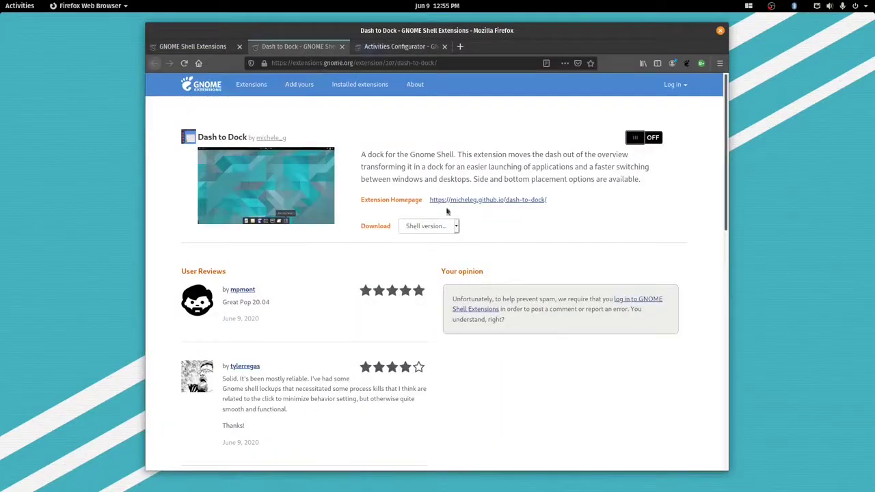
Toggle on and install both Dash to Dock and Activities Configurator.
{"action": "left_click", "coordinate": [639, 141]}
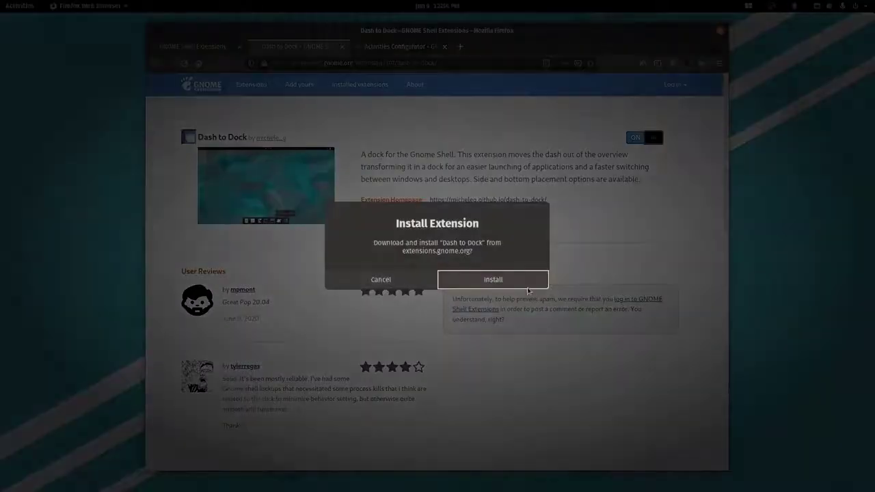
{"action": "left_click", "coordinate": [528, 279]}
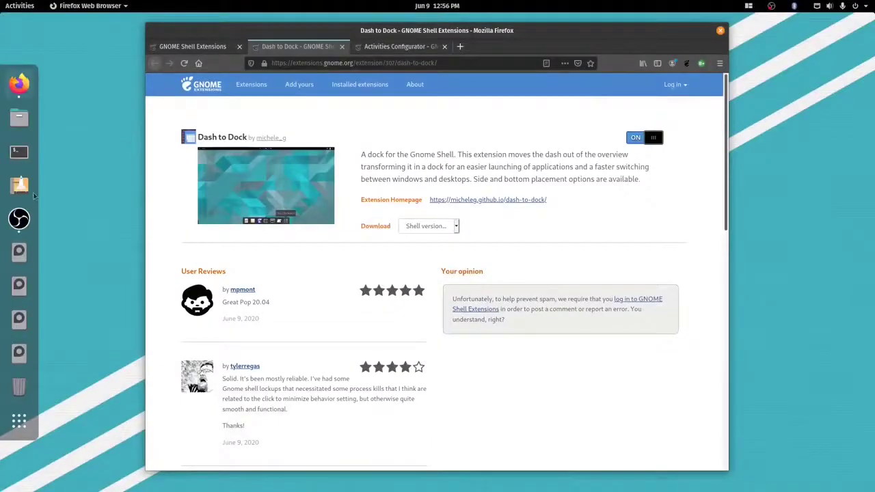
{"action": "left_click", "coordinate": [402, 48]}
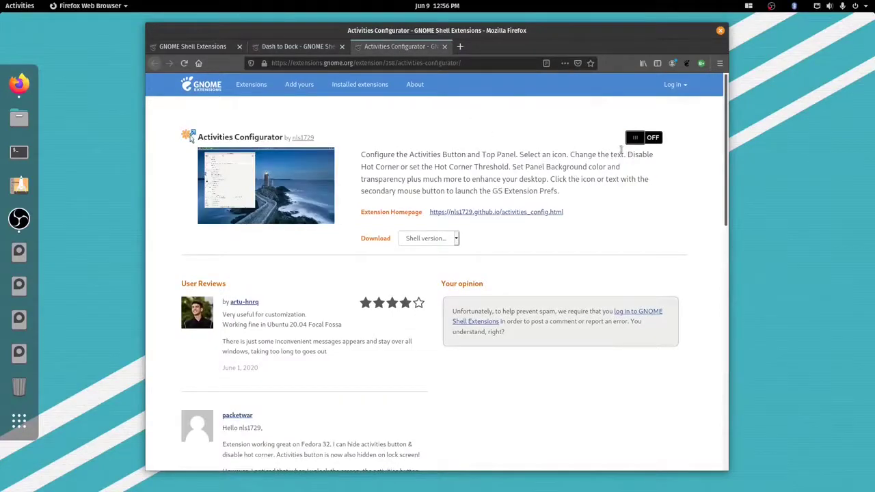
{"action": "left_click", "coordinate": [637, 138]}
{"action": "left_click", "coordinate": [514, 277]}
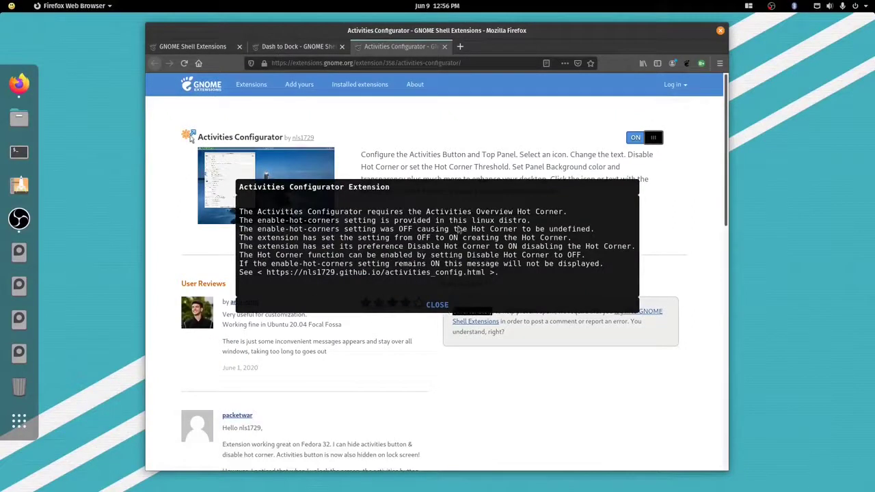
Clear the stray text selection, close the Extensions and Dash to Dock tabs, then close Firefox.
{"action": "triple_click", "coordinate": [440, 307]}
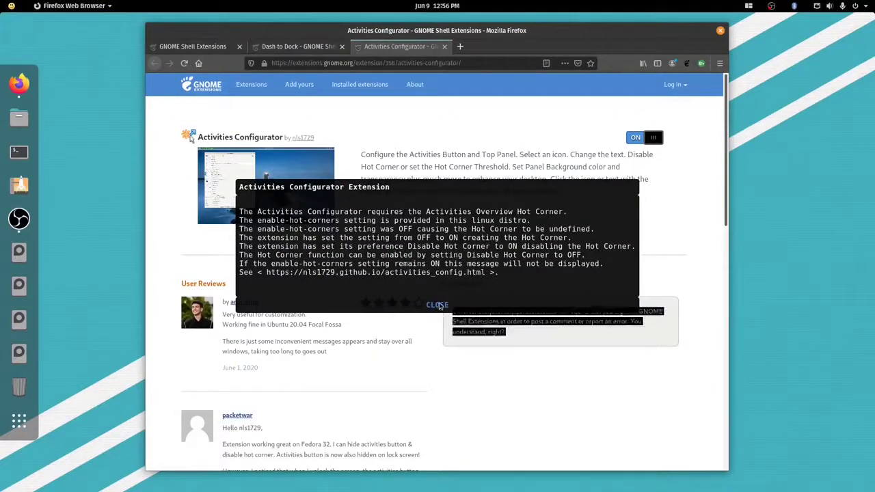
{"action": "left_click", "coordinate": [11, 10]}
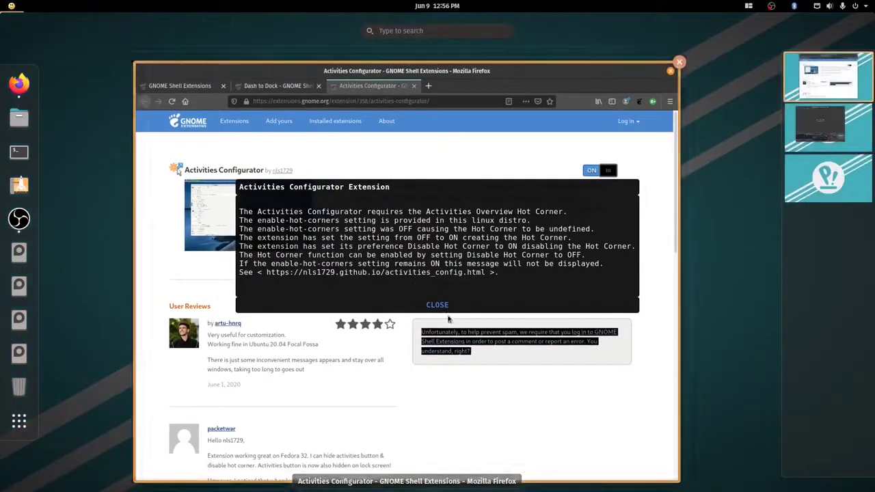
{"action": "left_click", "coordinate": [488, 244]}
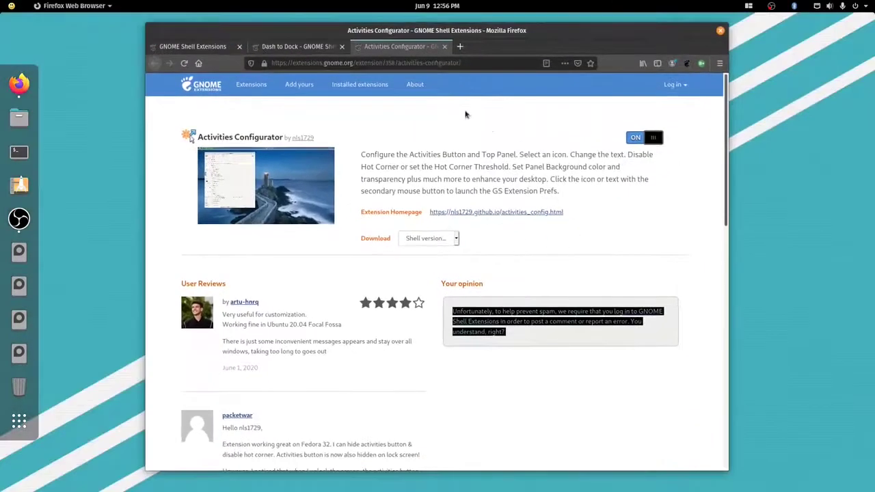
{"action": "left_click", "coordinate": [516, 174]}
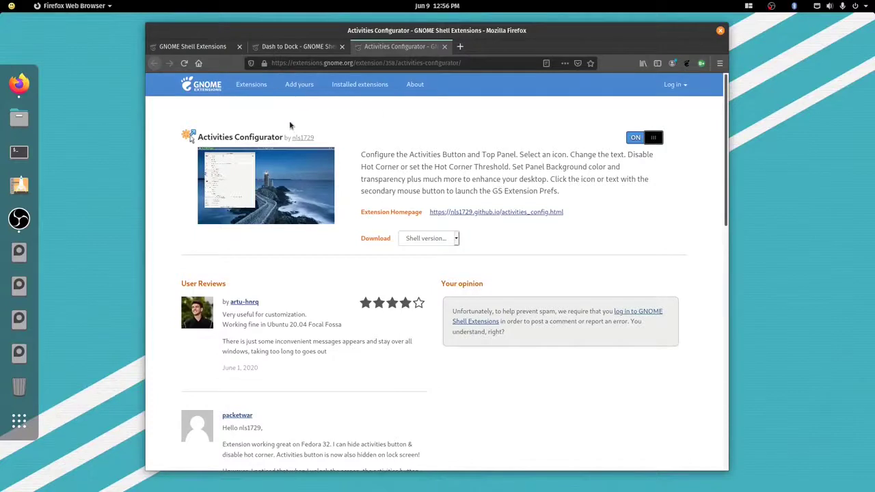
{"action": "left_click", "coordinate": [240, 47]}
{"action": "left_click", "coordinate": [240, 47]}
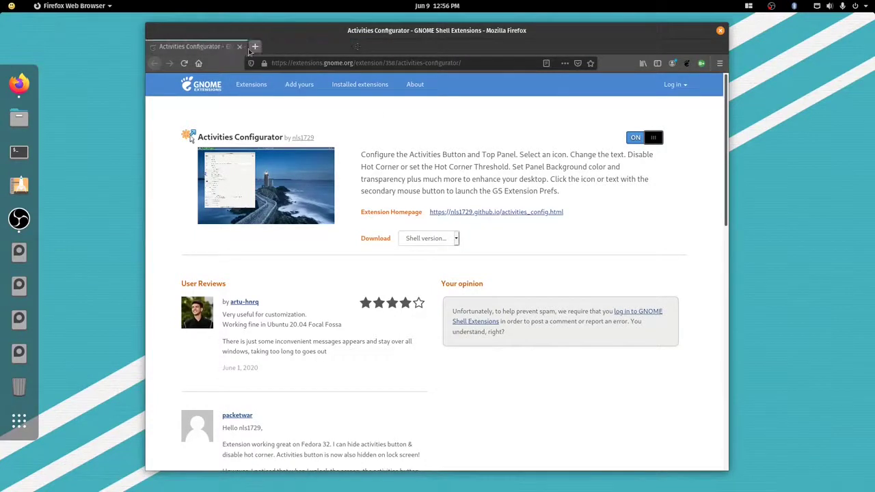
{"action": "left_click", "coordinate": [720, 30]}
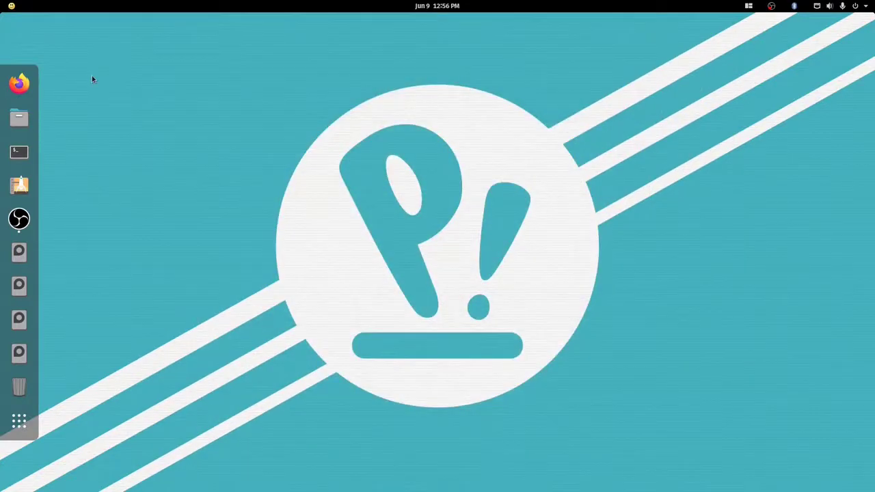
Launch Tweaks via a 'tweak' search and set the Applications theme to Pop-dark.
{"action": "key", "text": "super"}
{"action": "type", "text": "tweak"}
{"action": "key", "text": "Return"}
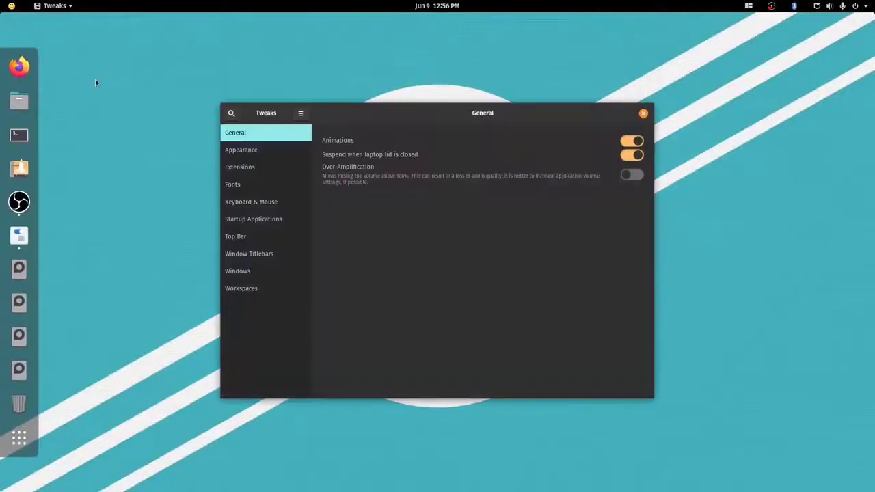
{"action": "left_click", "coordinate": [240, 150]}
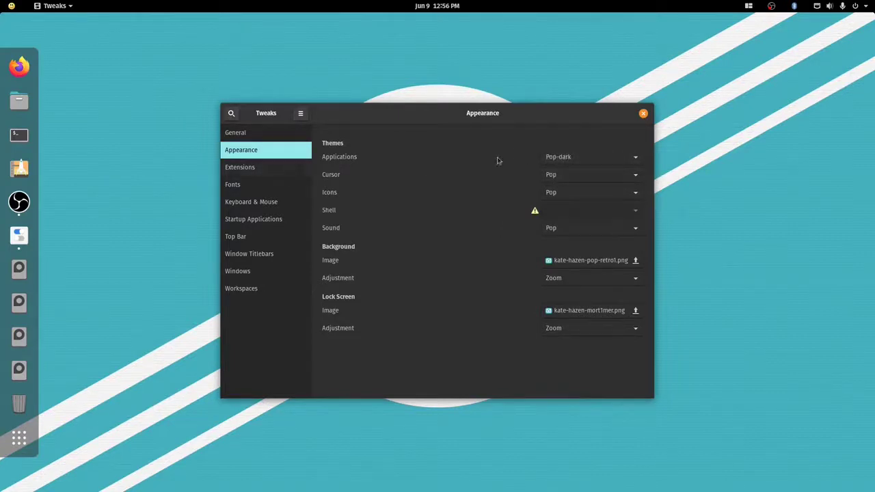
{"action": "left_click", "coordinate": [558, 158]}
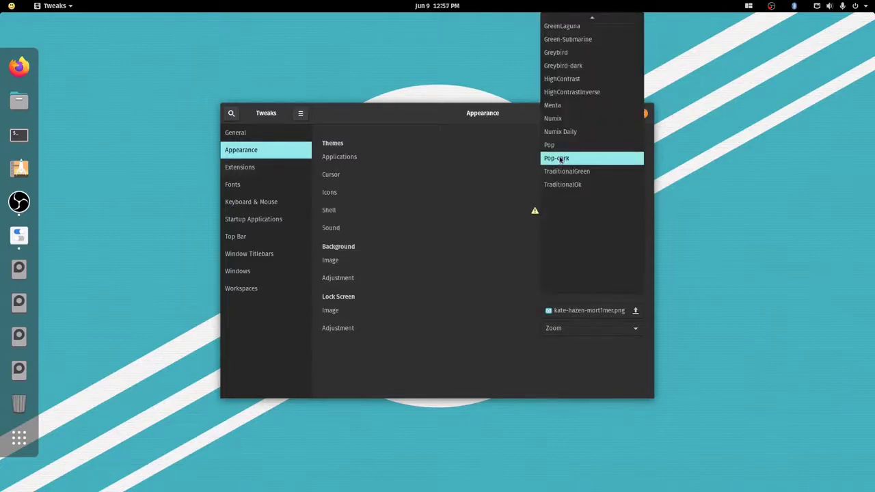
{"action": "left_click", "coordinate": [558, 158]}
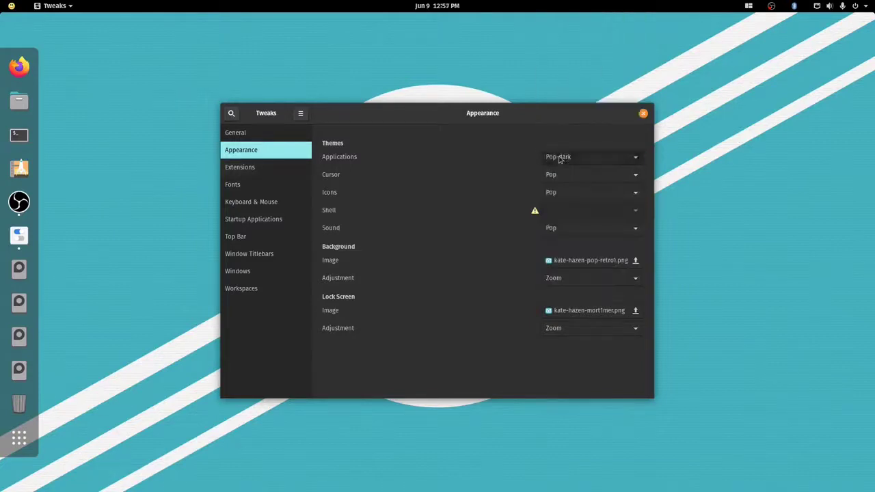
{"action": "left_click", "coordinate": [290, 172]}
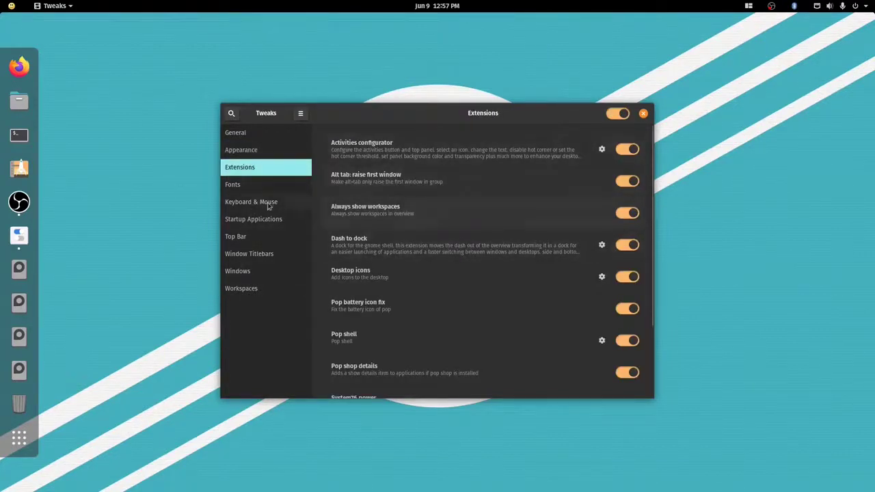
Browse Fonts, Keyboard & Mouse and Startup Applications, then toggle Top Bar battery percentage on and off.
{"action": "left_click", "coordinate": [251, 187]}
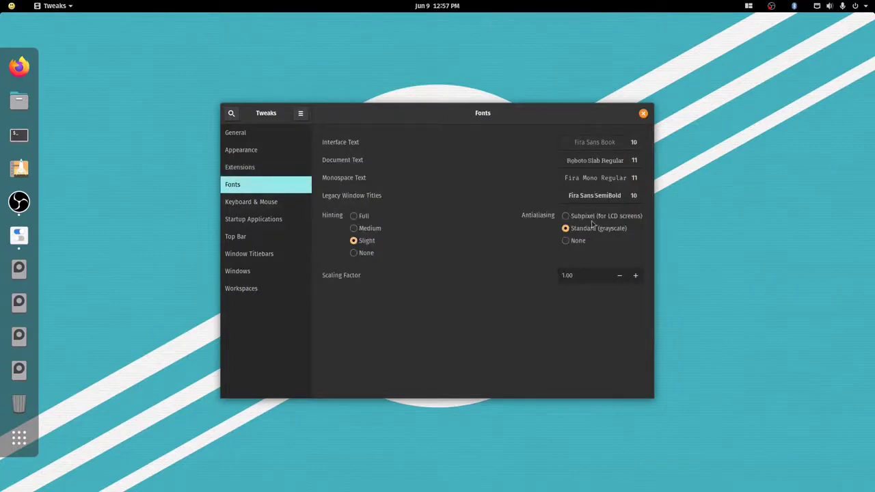
{"action": "left_click", "coordinate": [286, 203]}
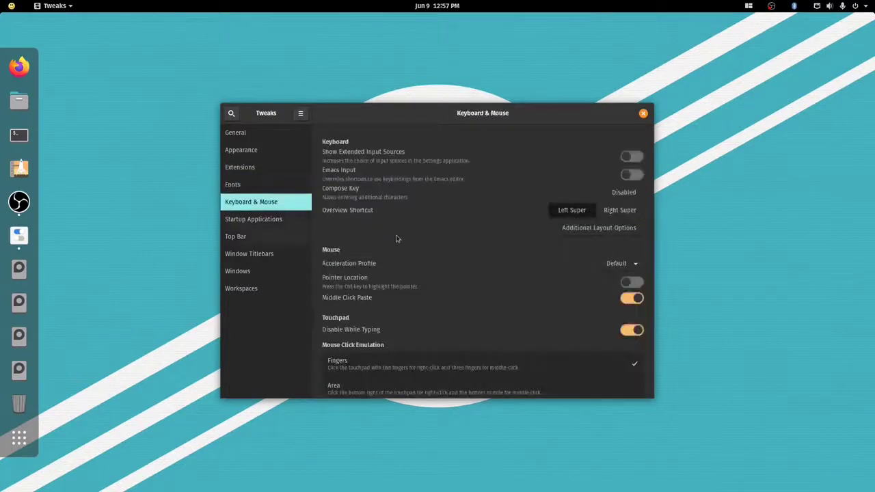
{"action": "left_click", "coordinate": [264, 220]}
{"action": "left_click", "coordinate": [271, 239]}
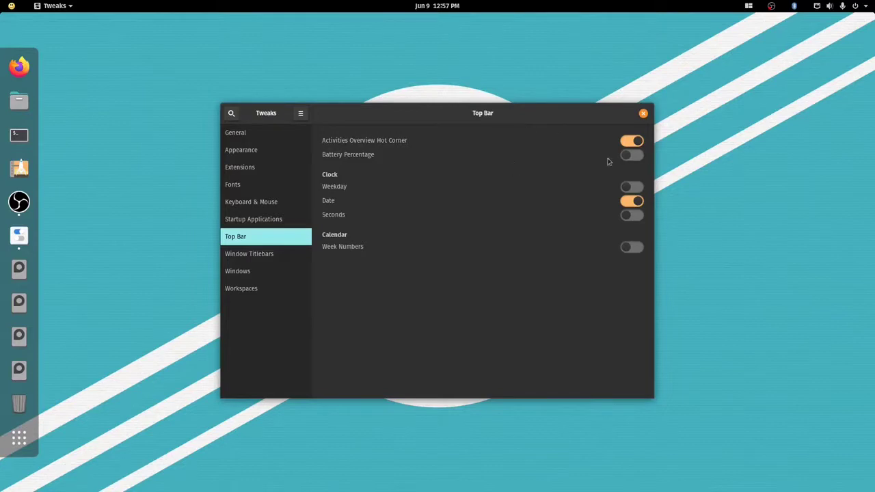
{"action": "left_click", "coordinate": [633, 156]}
{"action": "left_click", "coordinate": [632, 155]}
Turn on the Maximize and Minimize buttons under Window Titlebars.
{"action": "left_click", "coordinate": [294, 257]}
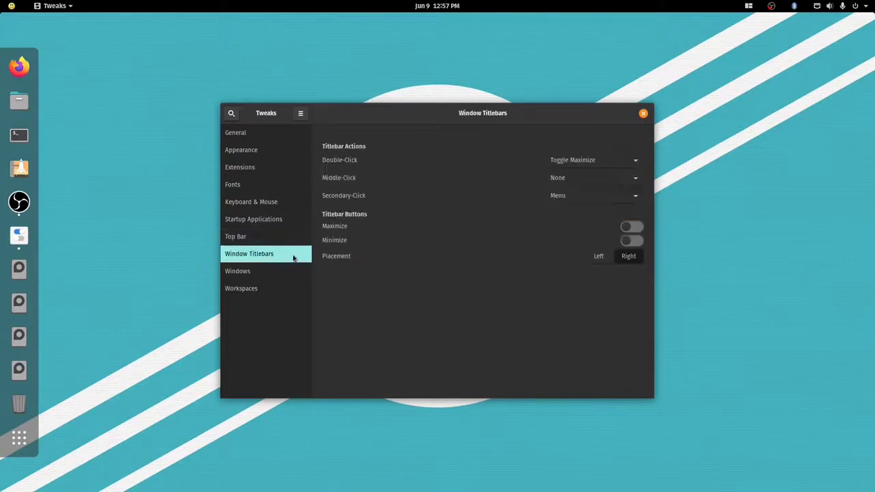
{"action": "left_click", "coordinate": [634, 227]}
{"action": "left_click", "coordinate": [640, 241]}
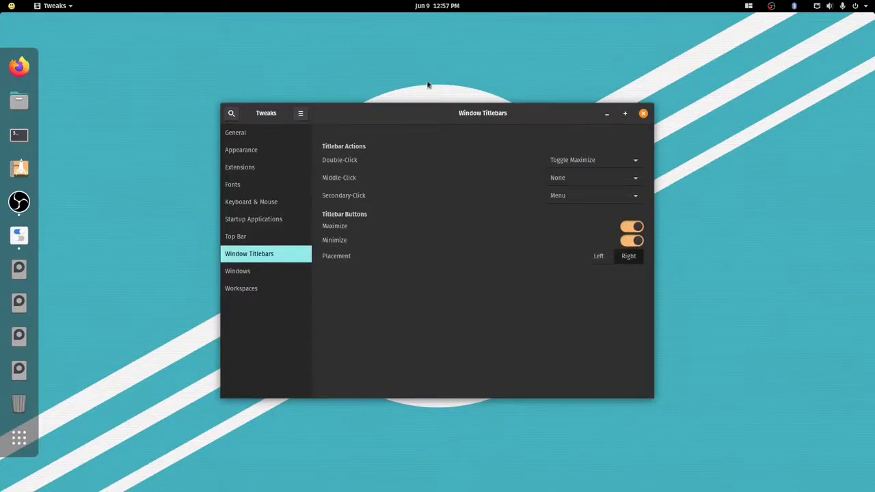
Move the Tweaks window up and left and go to the Workspaces page.
{"action": "left_click_drag", "start_coordinate": [449, 110], "coordinate": [432, 101]}
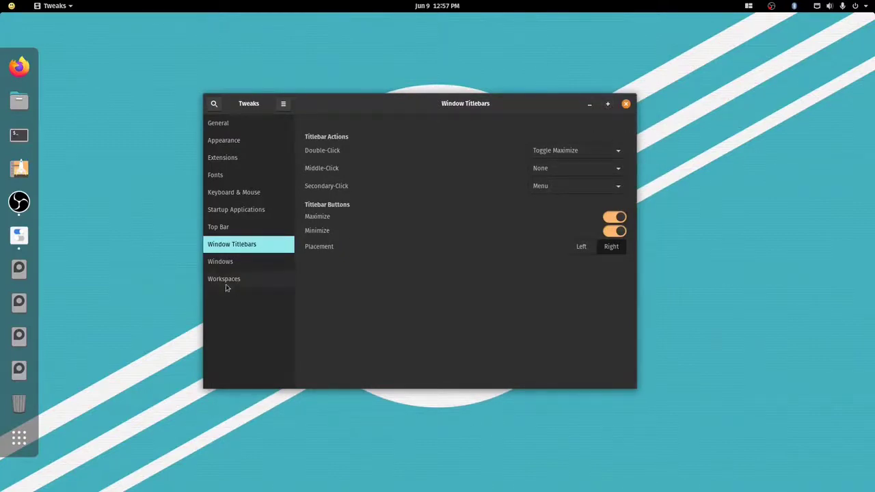
{"action": "left_click", "coordinate": [243, 270]}
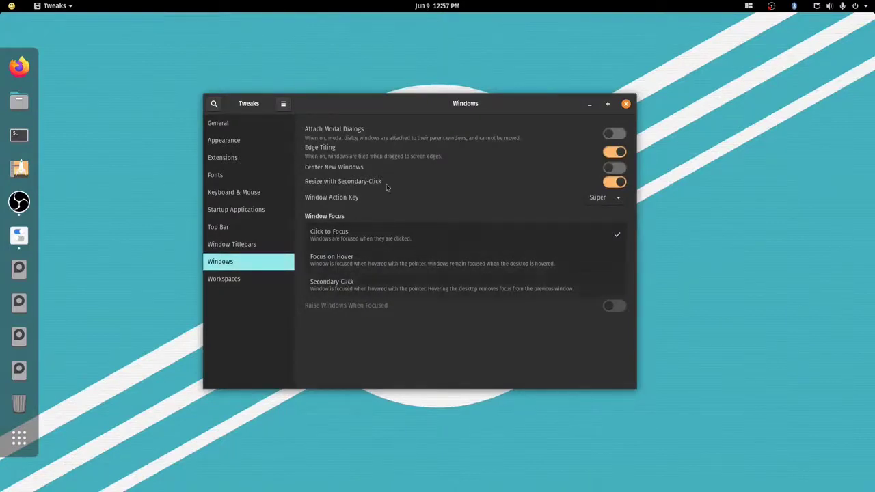
{"action": "left_click", "coordinate": [245, 281]}
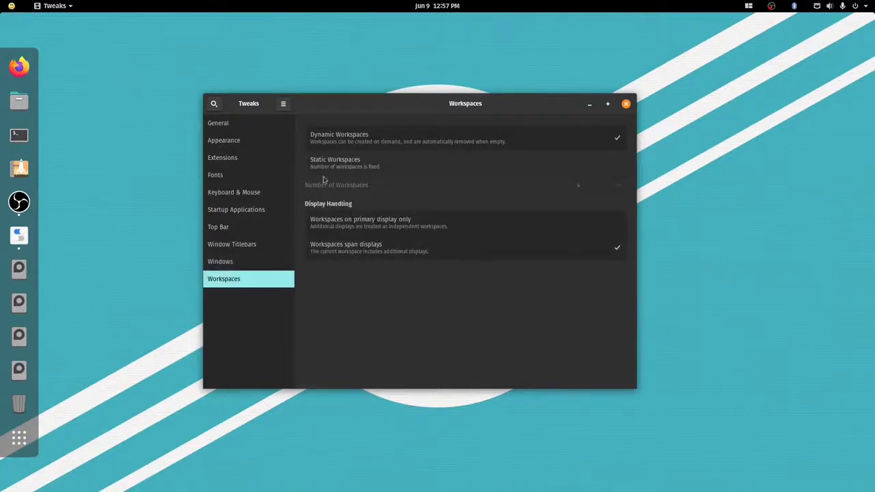
Check the overview, then switch to Static Workspaces with the number set to 6.
{"action": "left_click", "coordinate": [11, 5]}
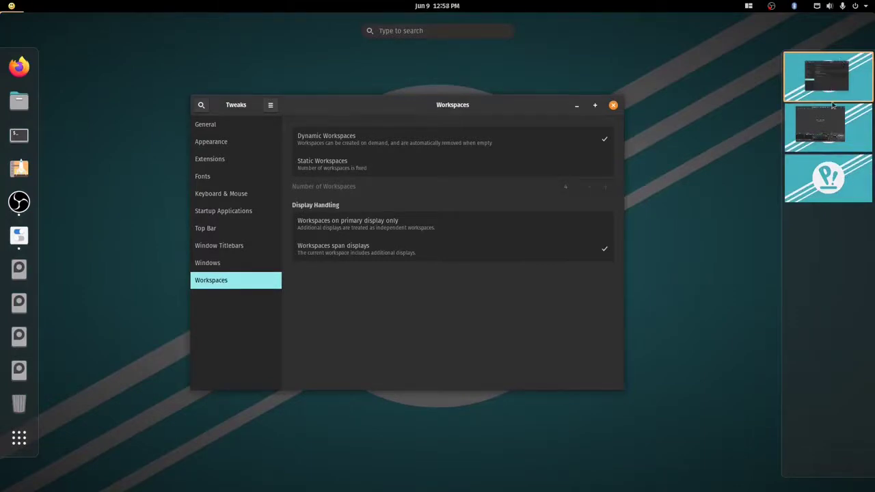
{"action": "left_click", "coordinate": [514, 348]}
{"action": "left_click", "coordinate": [393, 166]}
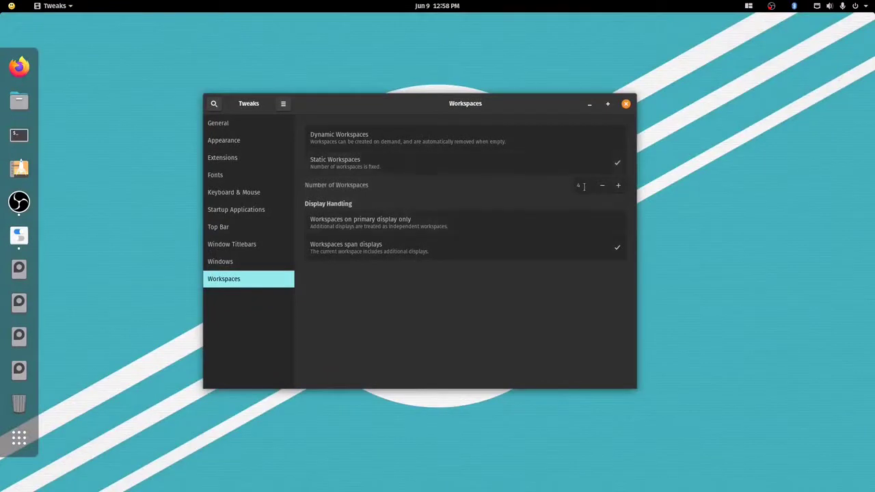
{"action": "left_click", "coordinate": [583, 186]}
{"action": "type", "text": "6"}
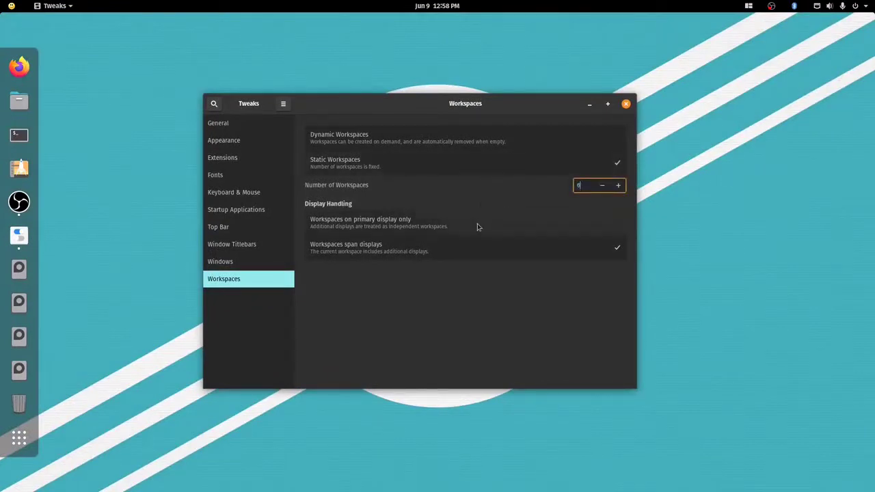
{"action": "left_click", "coordinate": [392, 141]}
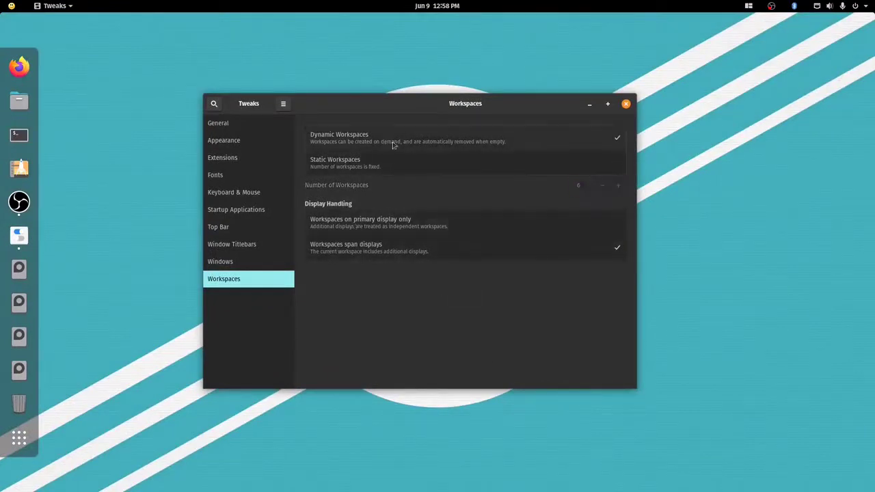
{"action": "left_click", "coordinate": [396, 161]}
Confirm the six workspaces in the overview, then return to the Extensions list.
{"action": "left_click", "coordinate": [11, 6]}
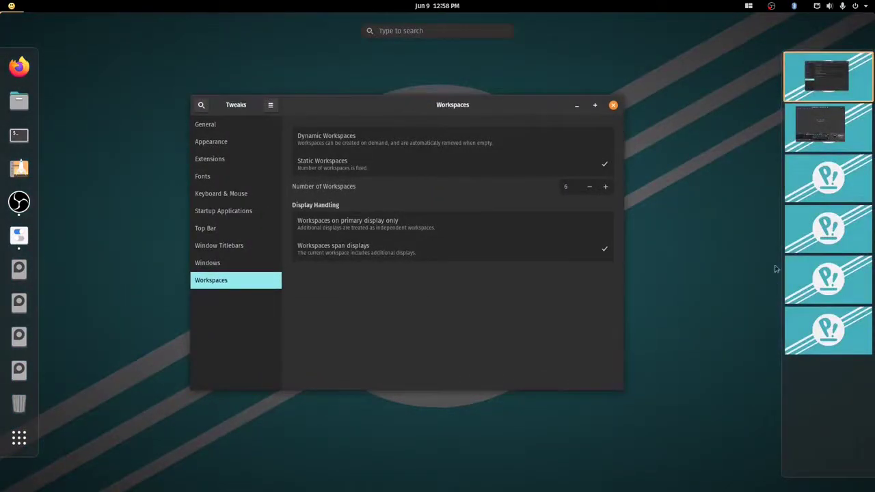
{"action": "left_click", "coordinate": [570, 268]}
{"action": "left_click", "coordinate": [229, 160]}
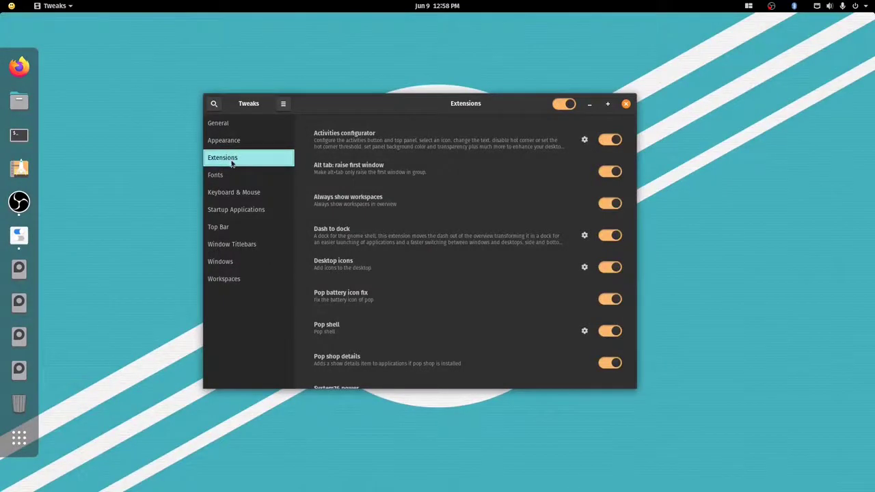
Open the Activities Configurator extension settings and launch Files at the home folder.
{"action": "left_click_drag", "start_coordinate": [325, 109], "coordinate": [319, 87]}
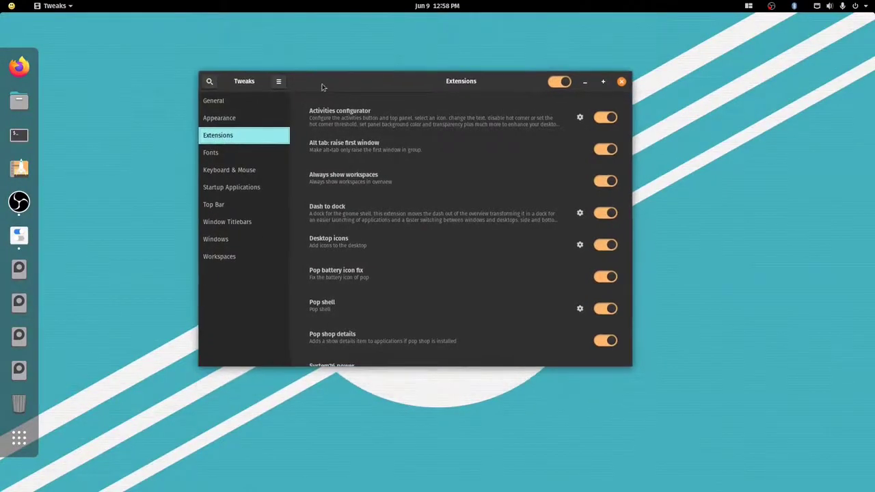
{"action": "left_click", "coordinate": [579, 117]}
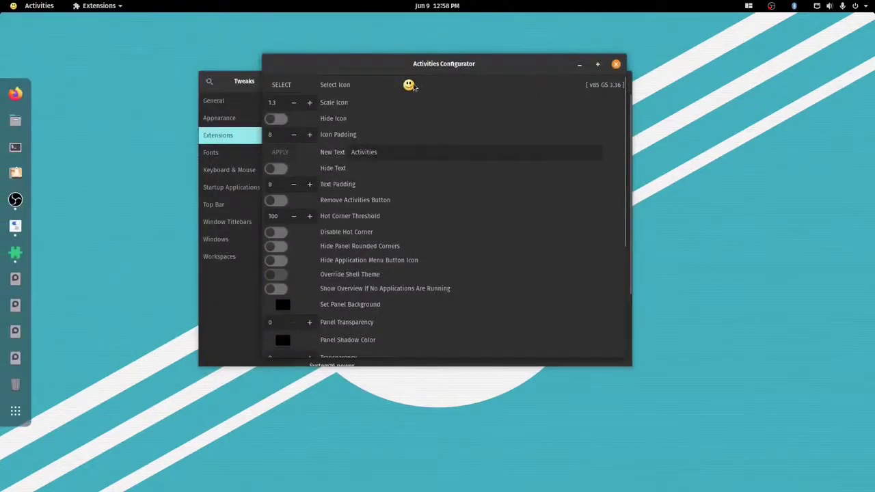
{"action": "left_click", "coordinate": [15, 120]}
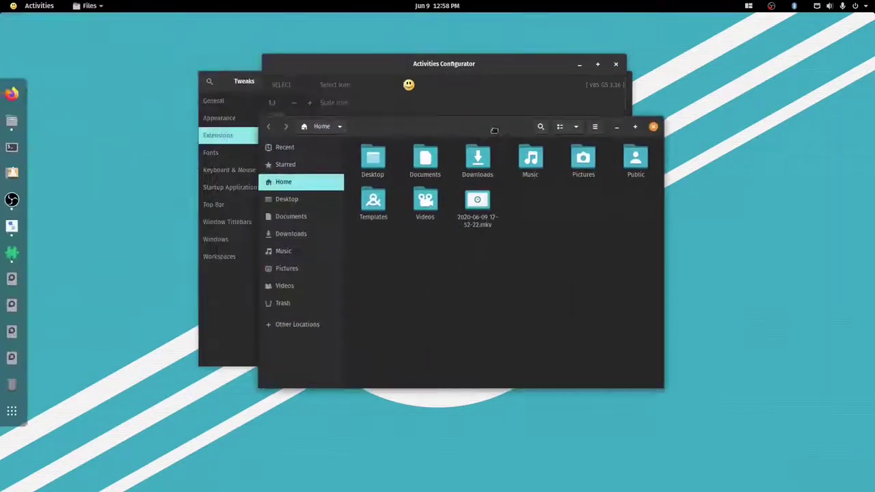
Open the Downloads folder showing pop.png, move Files left, and open a new Terminal.
{"action": "double_click", "coordinate": [480, 161]}
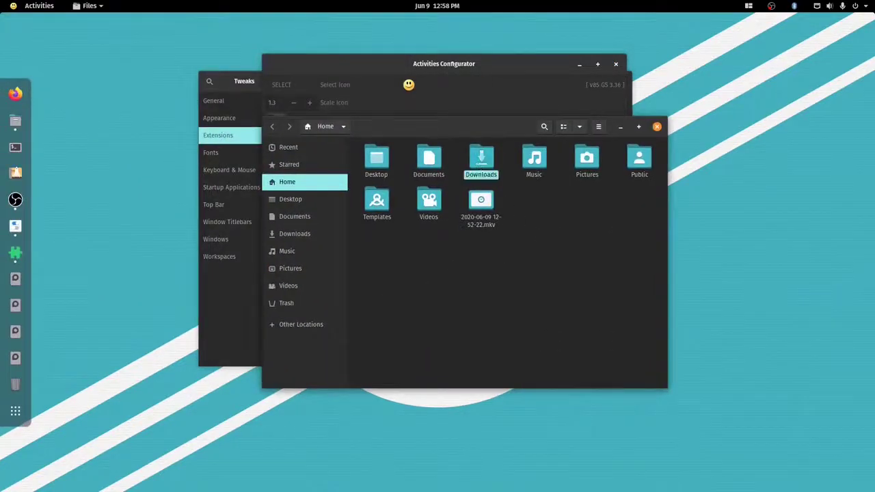
{"action": "left_click_drag", "start_coordinate": [455, 126], "coordinate": [162, 174]}
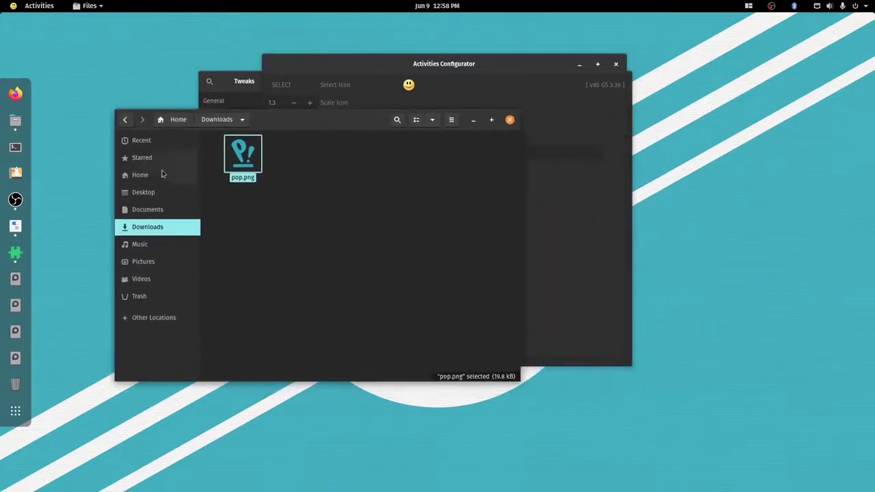
{"action": "left_click", "coordinate": [15, 147]}
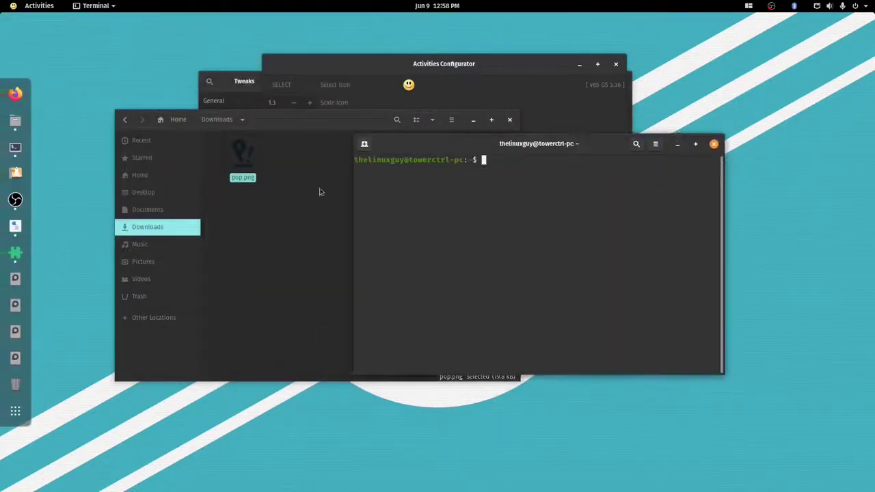
Run 'sudo cp ~/Downloads/pop.png /usr/share/icons/pop2.png' and authenticate with the account password.
{"action": "left_click", "coordinate": [323, 208]}
{"action": "left_click", "coordinate": [580, 244]}
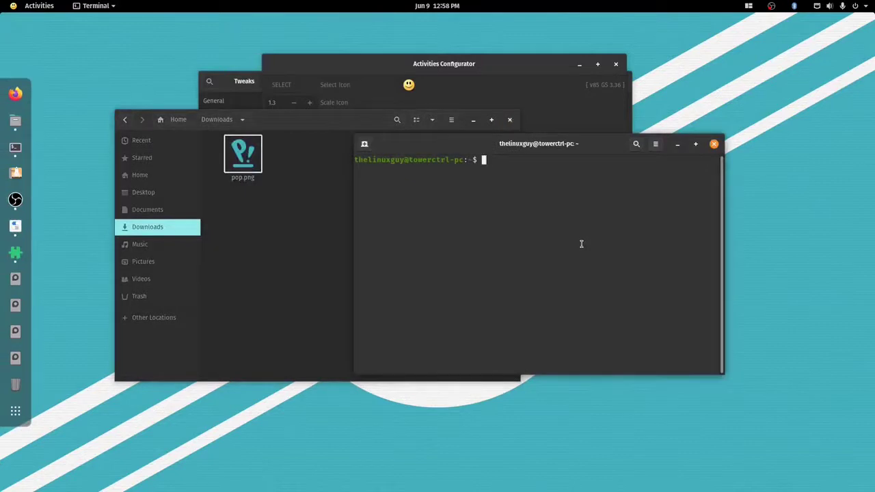
{"action": "type", "text": "sudo cp ~/Down"}
{"action": "key", "text": "Tab"}
{"action": "type", "text": "pop"}
{"action": "key", "text": "Tab"}
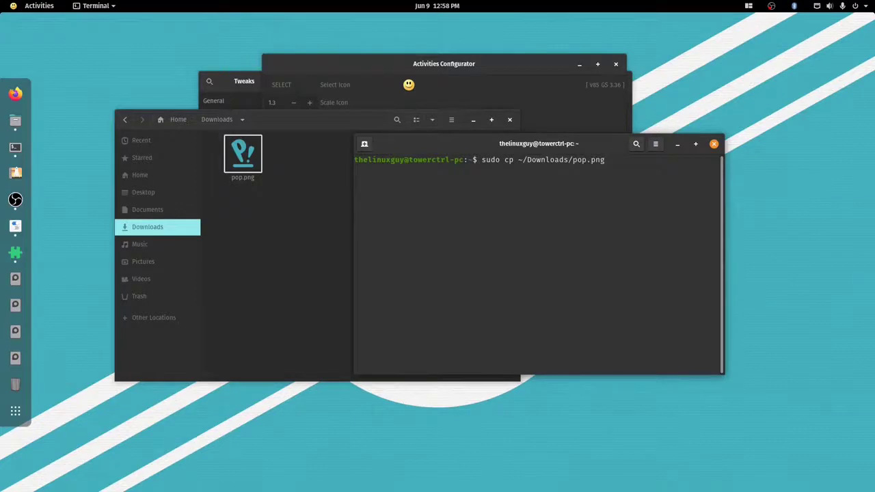
{"action": "type", "text": "/usr/share/icons/pop2.png"}
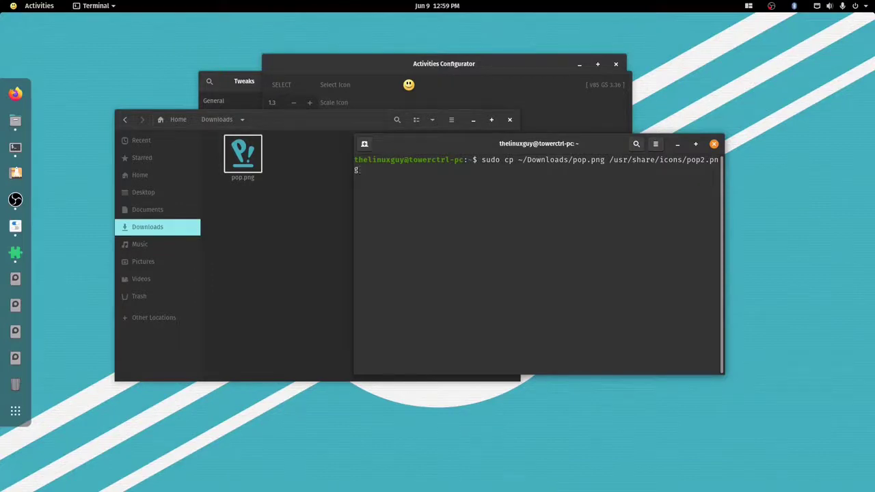
{"action": "key", "text": "Return"}
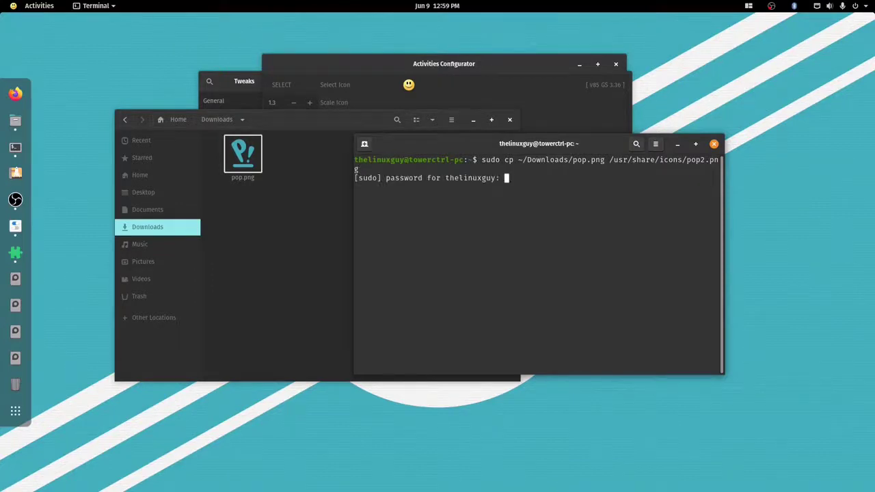
{"action": "key", "text": "Return"}
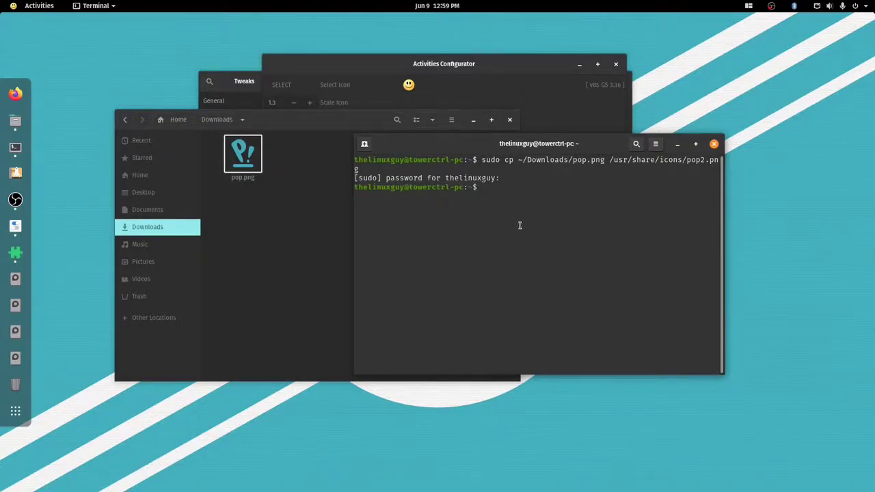
Move pop.png from Downloads to the Trash, empty the Trash, and close Files.
{"action": "left_click_drag", "start_coordinate": [250, 169], "coordinate": [264, 171]}
{"action": "right_click", "coordinate": [263, 171]}
{"action": "left_click", "coordinate": [287, 236]}
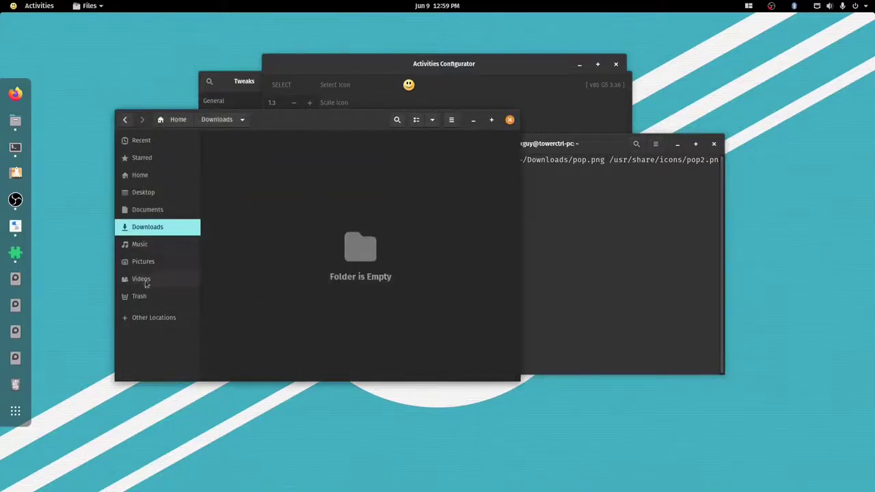
{"action": "right_click", "coordinate": [143, 297]}
{"action": "left_click", "coordinate": [156, 272]}
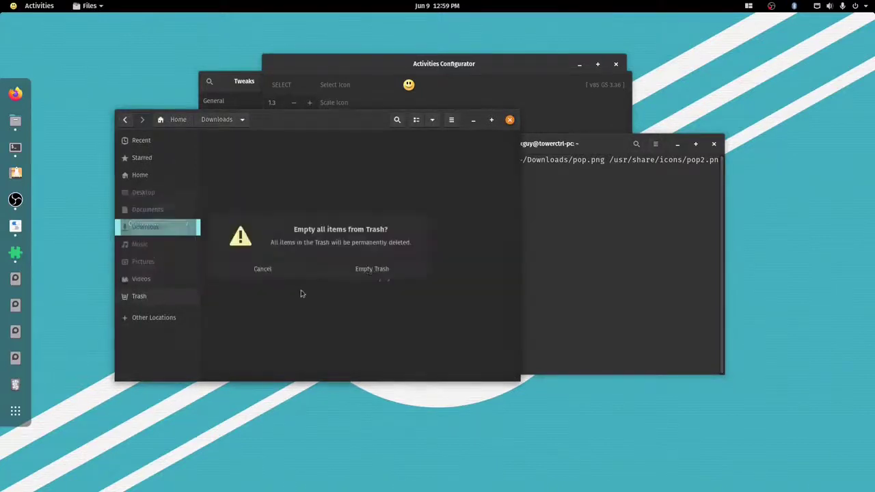
{"action": "left_click", "coordinate": [373, 270]}
{"action": "left_click", "coordinate": [509, 120]}
{"action": "left_click_drag", "start_coordinate": [530, 143], "coordinate": [535, 193]}
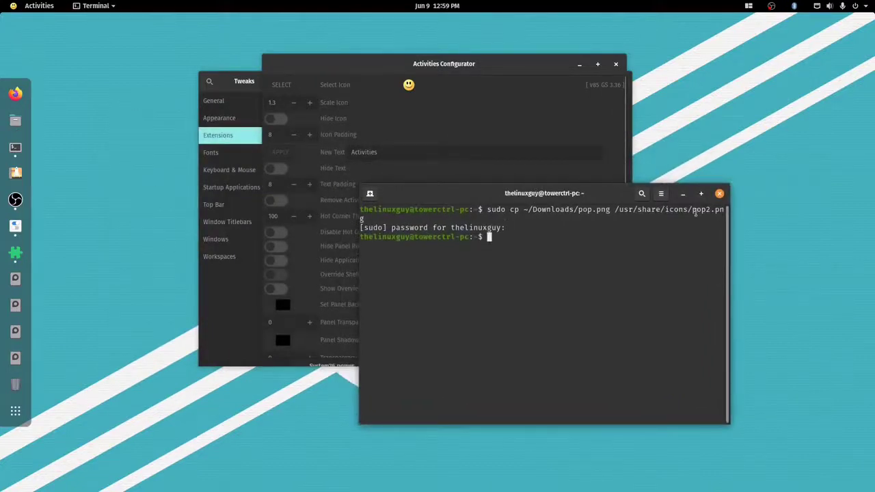
Close the terminal and browse the icon chooser from the file system root into /usr/share.
{"action": "left_click", "coordinate": [721, 195]}
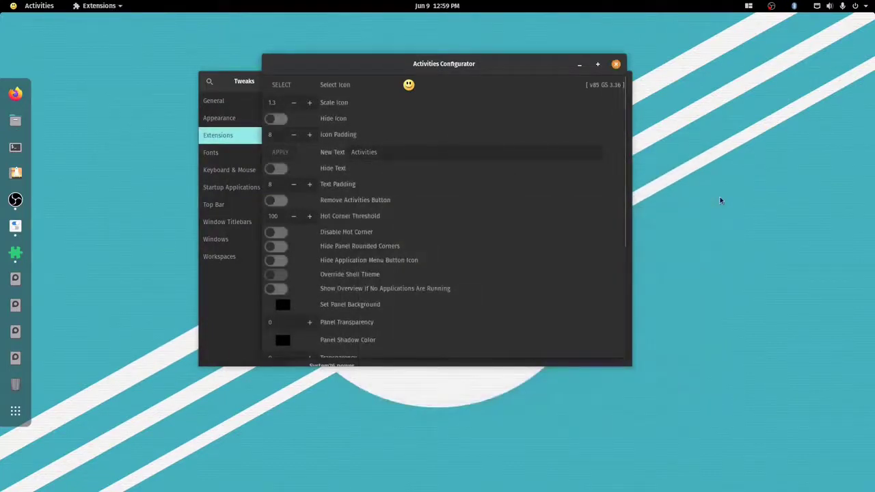
{"action": "left_click", "coordinate": [294, 85]}
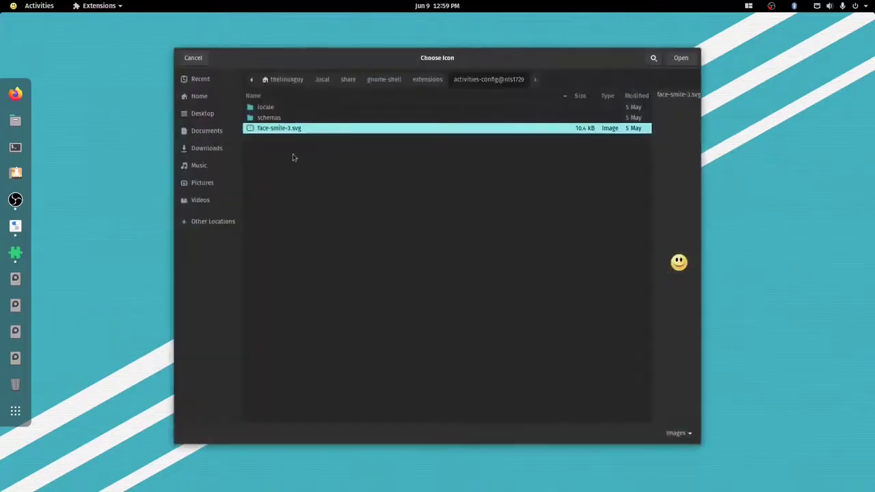
{"action": "left_click", "coordinate": [220, 224]}
{"action": "left_click", "coordinate": [283, 98]}
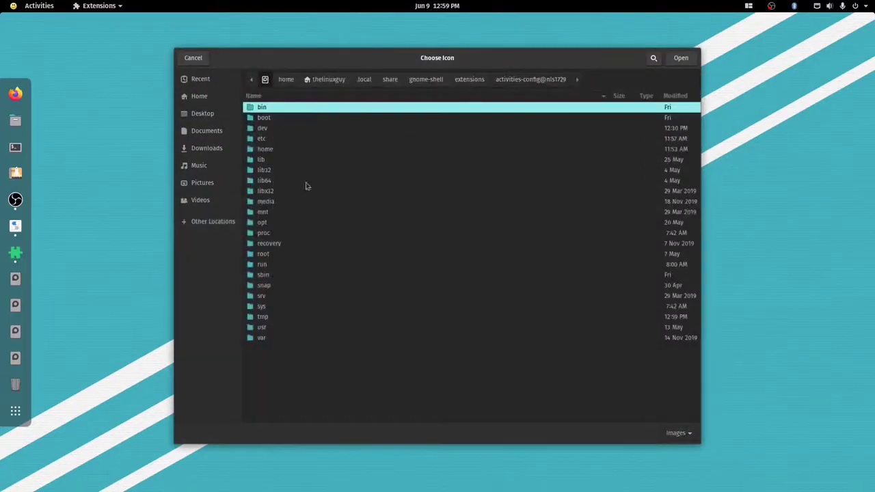
{"action": "double_click", "coordinate": [264, 328]}
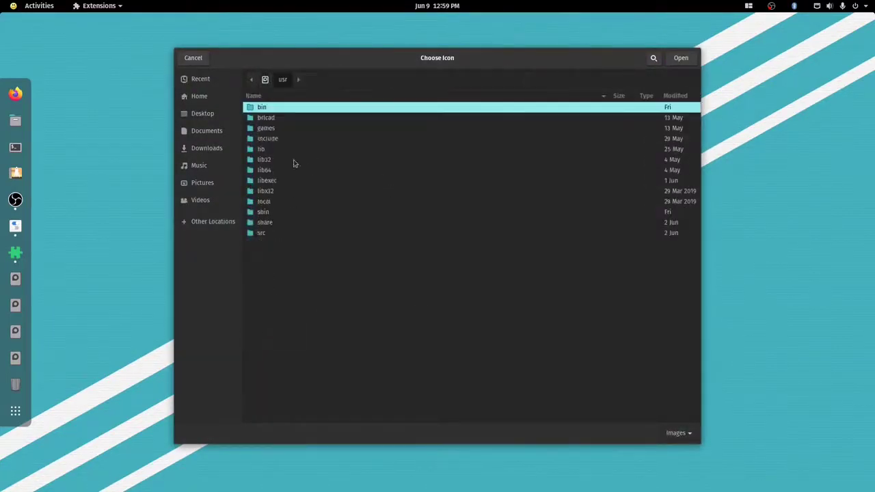
{"action": "double_click", "coordinate": [267, 223]}
Pick pop.png in /usr/share/icons as the Activities icon and check it in the top bar.
{"action": "scroll", "coordinate": [272, 221], "scroll_direction": "down", "scroll_amount": 10}
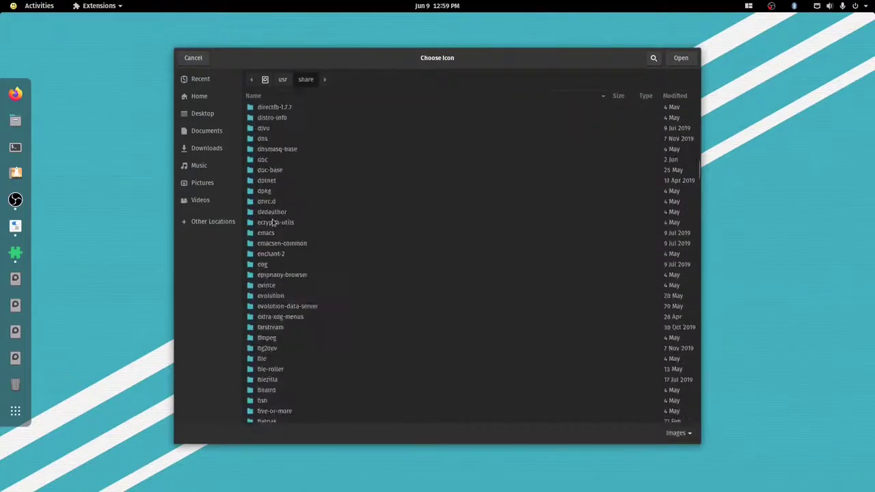
{"action": "scroll", "coordinate": [272, 221], "scroll_direction": "down", "scroll_amount": 3}
{"action": "double_click", "coordinate": [265, 219]}
{"action": "scroll", "coordinate": [377, 307], "scroll_direction": "down", "scroll_amount": 10}
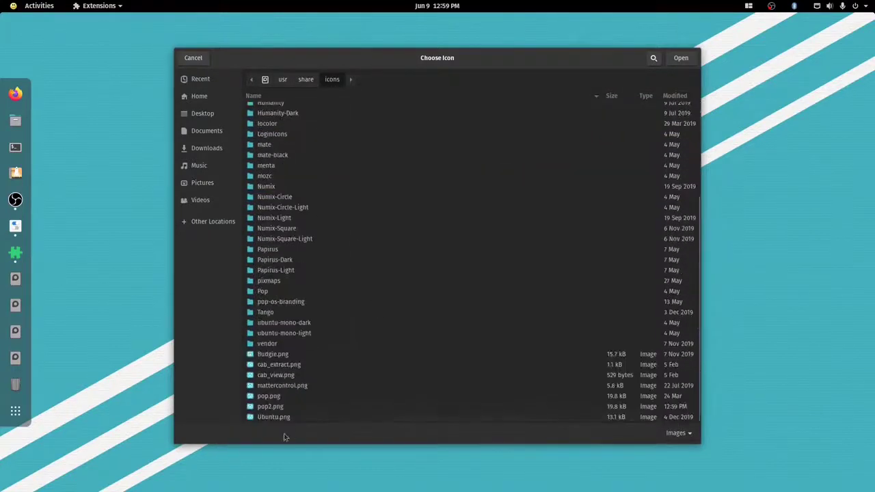
{"action": "left_click", "coordinate": [277, 397]}
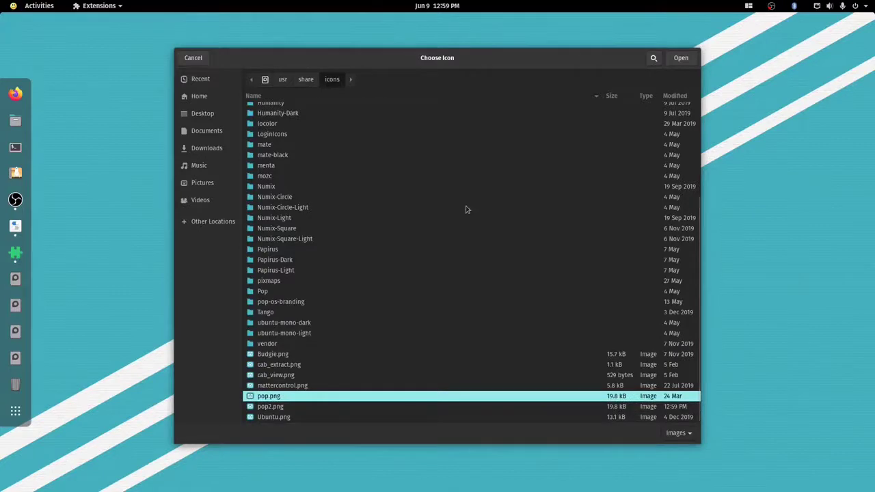
{"action": "left_click", "coordinate": [674, 66]}
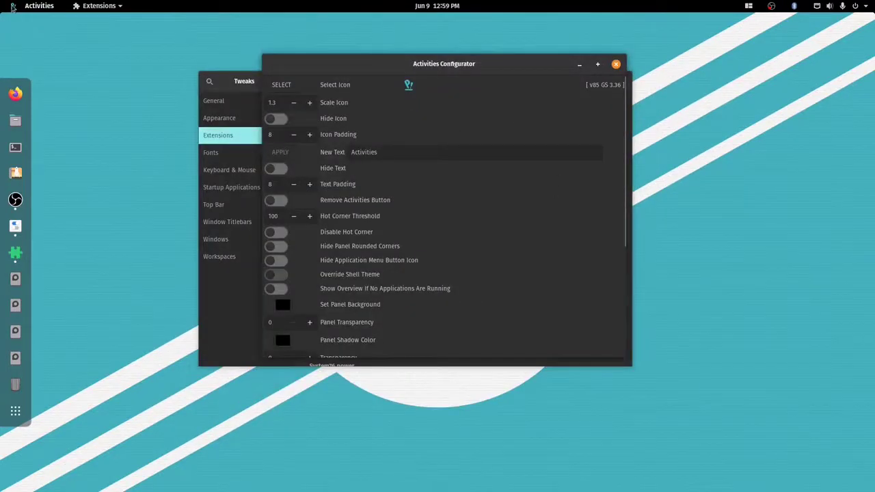
{"action": "left_click", "coordinate": [20, 11]}
Set the Panel Transparency value to 75.
{"action": "left_click", "coordinate": [20, 11]}
{"action": "scroll", "coordinate": [281, 326], "scroll_direction": "down", "scroll_amount": 3}
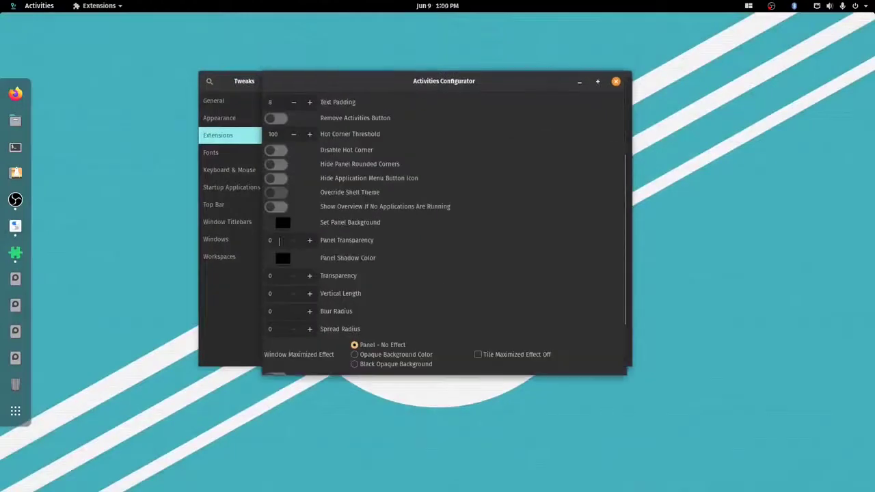
{"action": "left_click", "coordinate": [272, 240]}
{"action": "type", "text": "25"}
{"action": "scroll", "coordinate": [287, 247], "scroll_direction": "down", "scroll_amount": 1}
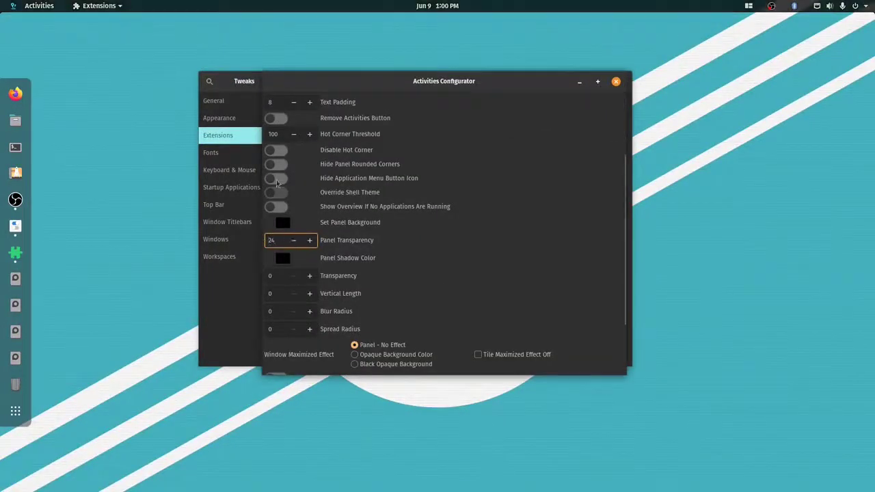
{"action": "double_click", "coordinate": [277, 242]}
{"action": "type", "text": "75"}
{"action": "key", "text": "Return"}
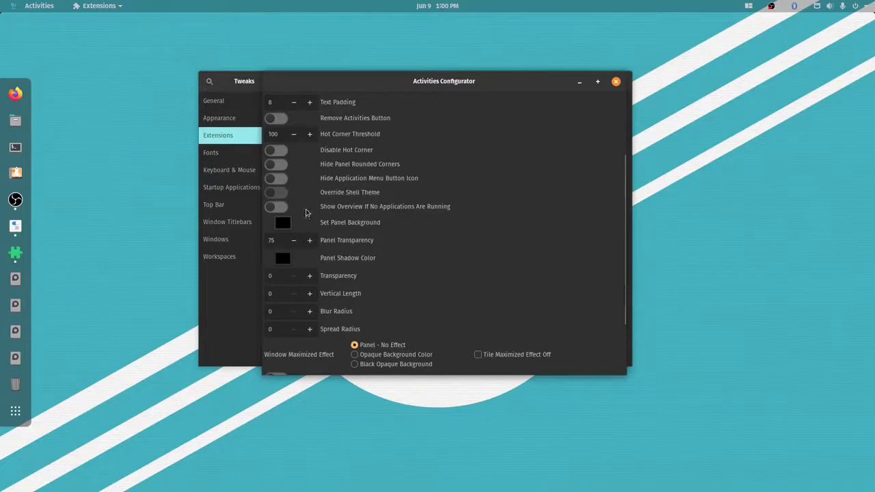
Shift the Activities Configurator window slightly and close it.
{"action": "scroll", "coordinate": [458, 224], "scroll_direction": "up", "scroll_amount": 3}
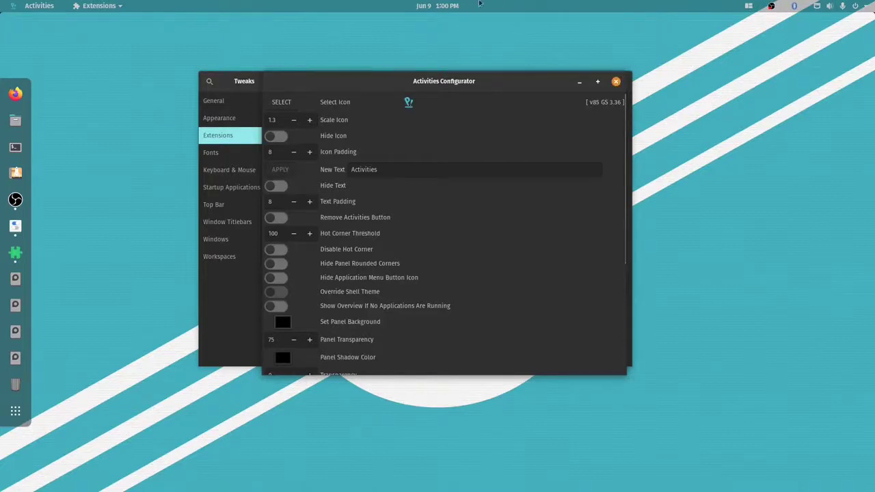
{"action": "left_click_drag", "start_coordinate": [493, 87], "coordinate": [501, 106]}
{"action": "scroll", "coordinate": [373, 311], "scroll_direction": "down", "scroll_amount": 1}
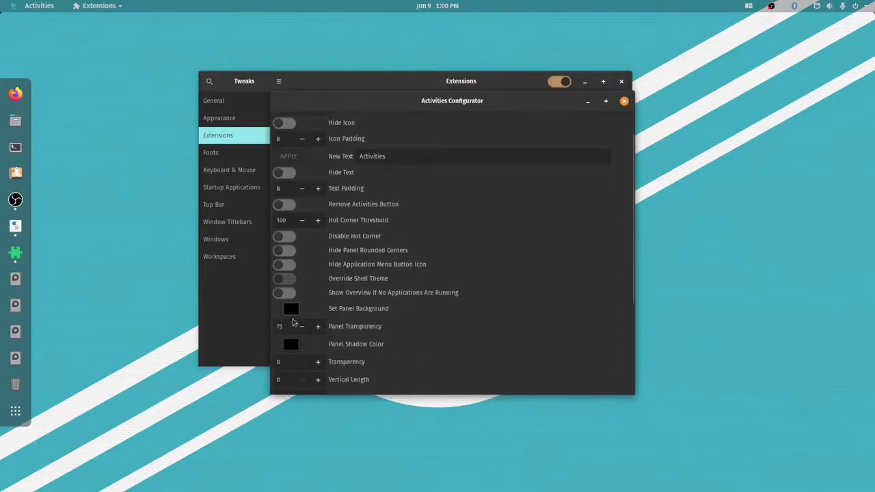
{"action": "left_click", "coordinate": [624, 101]}
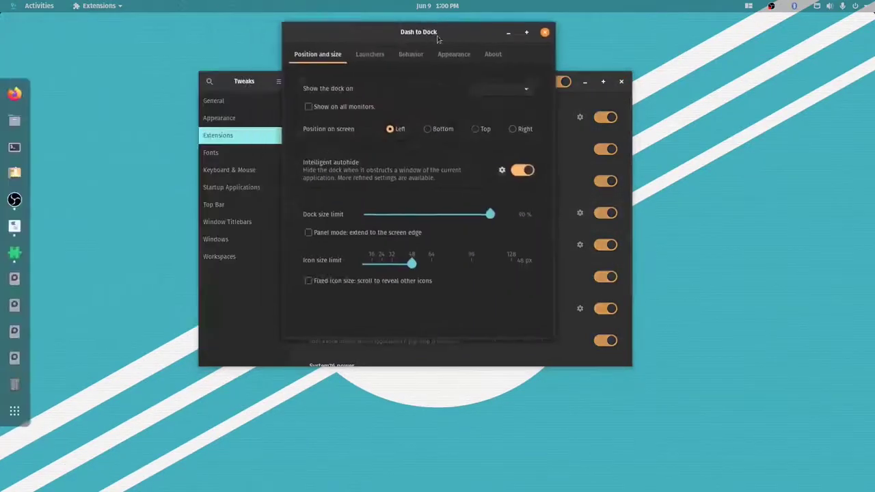
Place the dock at the Bottom, keeping Intelligent autohide on, then go to the Appearance options.
{"action": "left_click", "coordinate": [437, 132]}
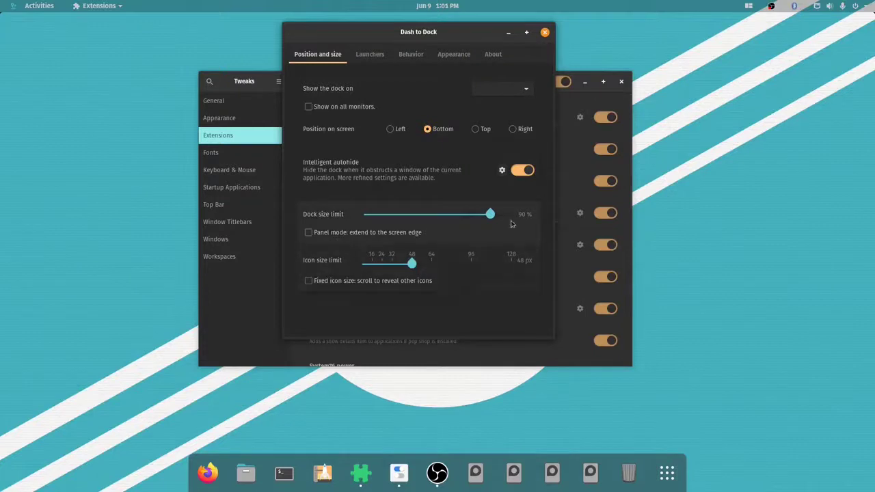
{"action": "left_click", "coordinate": [519, 173]}
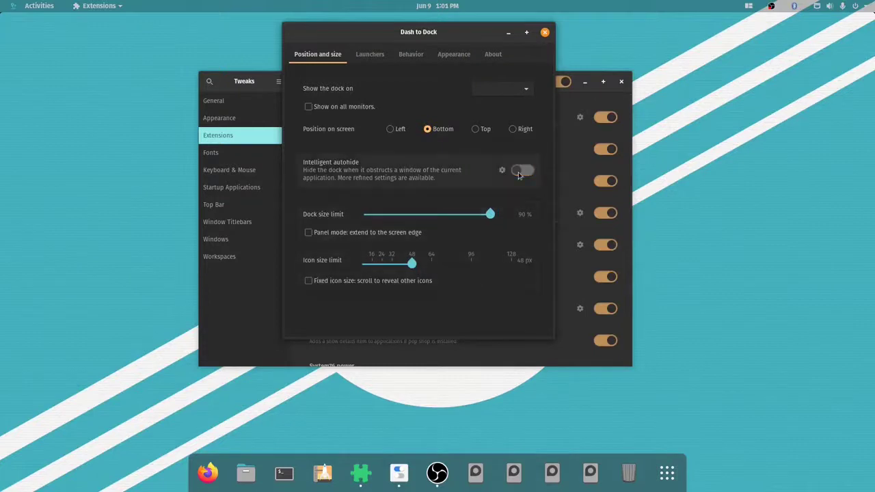
{"action": "double_click", "coordinate": [389, 30]}
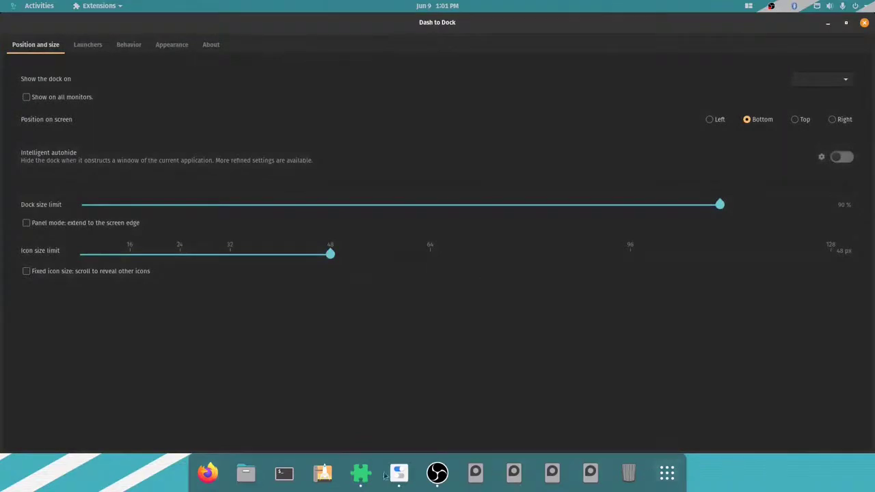
{"action": "double_click", "coordinate": [327, 29]}
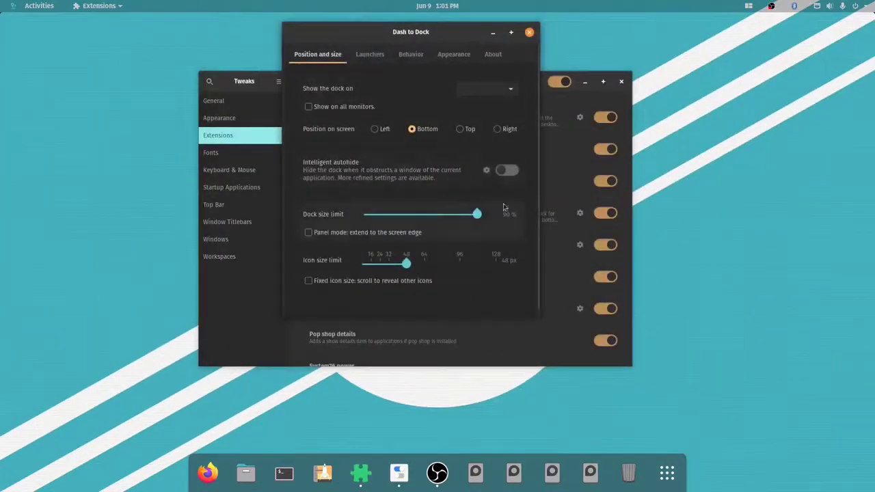
{"action": "left_click", "coordinate": [506, 170]}
{"action": "double_click", "coordinate": [426, 34]}
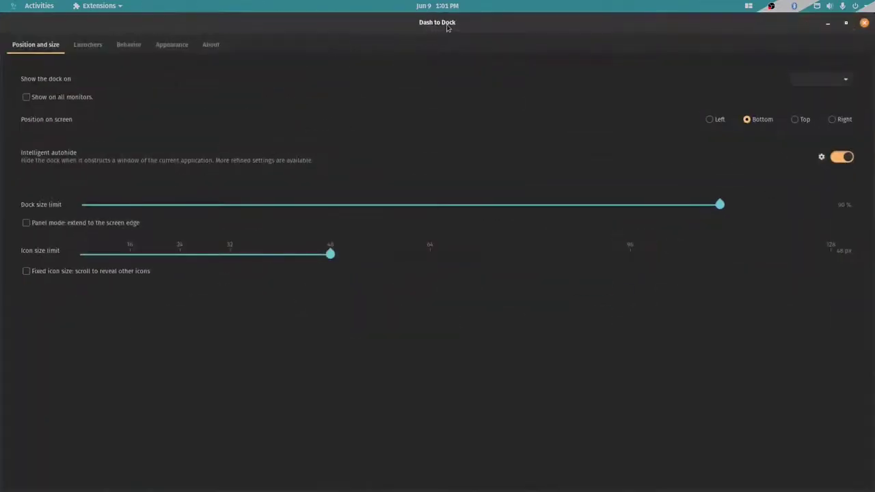
{"action": "double_click", "coordinate": [449, 28]}
{"action": "left_click", "coordinate": [454, 54]}
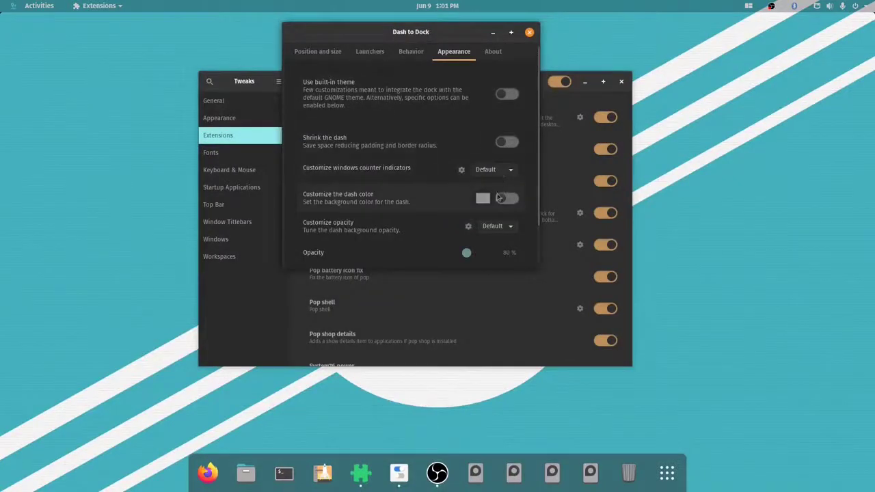
Turn on Customize the dash color and choose black.
{"action": "left_click", "coordinate": [486, 171]}
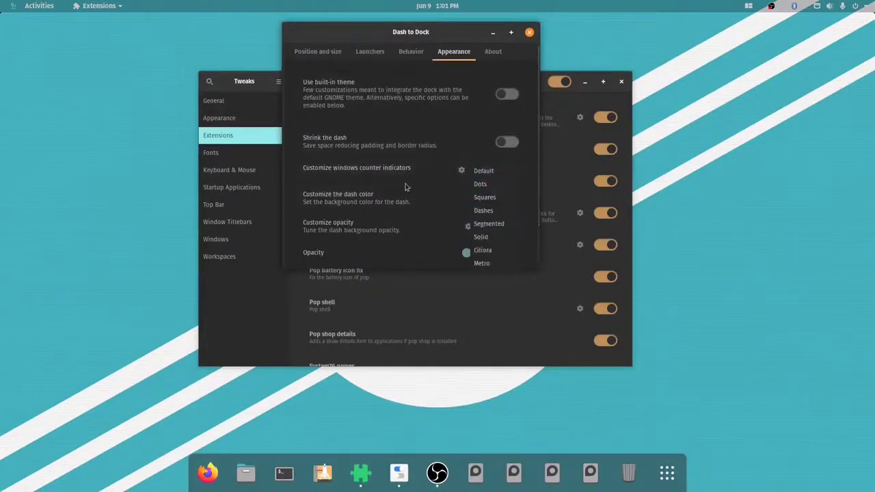
{"action": "left_click", "coordinate": [360, 167]}
{"action": "left_click", "coordinate": [507, 198]}
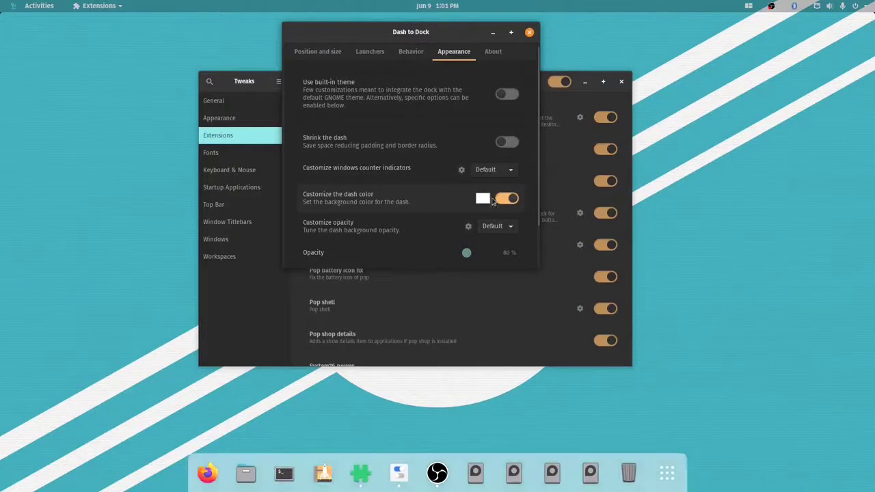
{"action": "left_click", "coordinate": [484, 199]}
{"action": "key", "text": "Escape"}
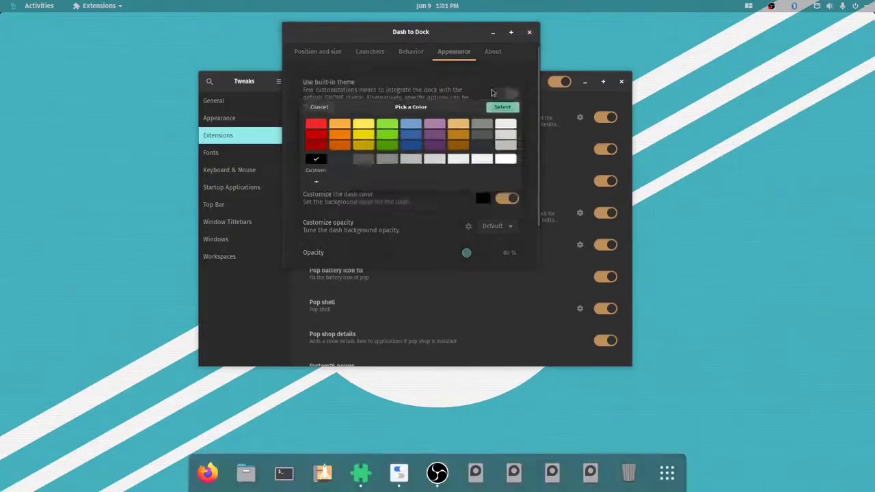
Set dock opacity to Fixed at 25% and close the Dash to Dock settings.
{"action": "scroll", "coordinate": [382, 212], "scroll_direction": "down", "scroll_amount": 1}
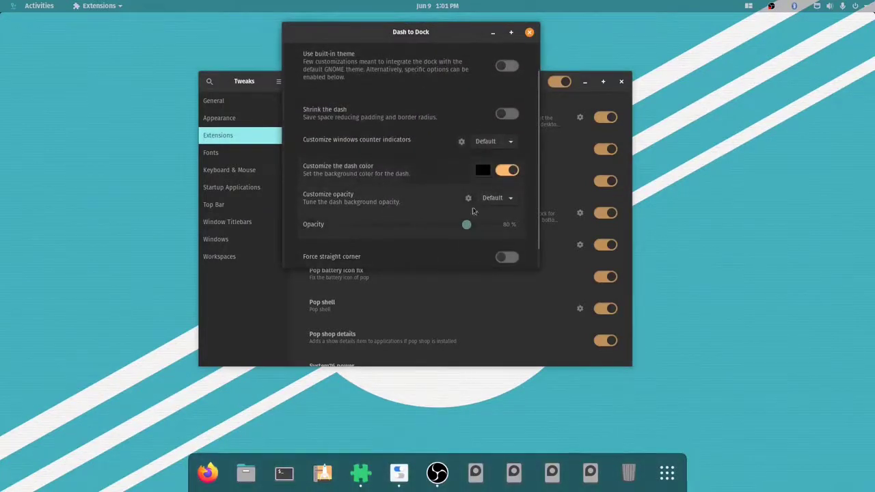
{"action": "left_click", "coordinate": [497, 198]}
{"action": "left_click", "coordinate": [489, 224]}
{"action": "left_click_drag", "start_coordinate": [468, 226], "coordinate": [383, 225]}
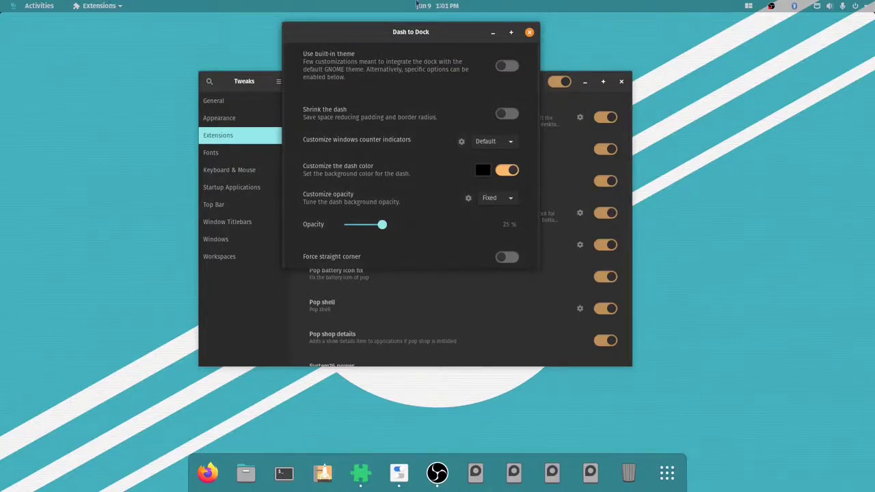
{"action": "left_click", "coordinate": [529, 33]}
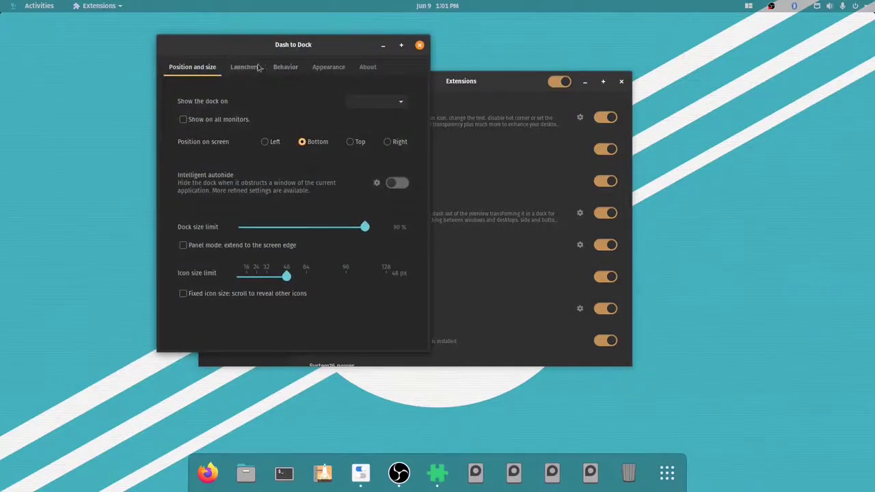
In Launchers, switch off Show mounted volumes and devices and Show trash can.
{"action": "left_click", "coordinate": [259, 67]}
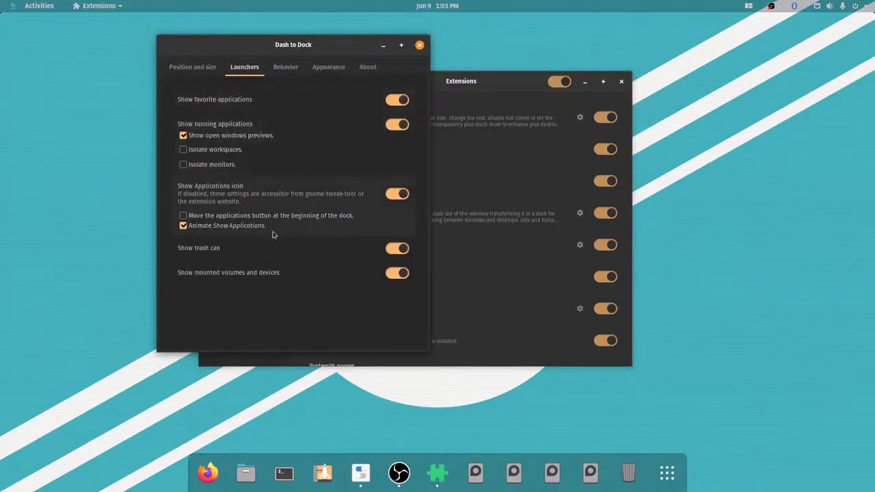
{"action": "left_click", "coordinate": [398, 274]}
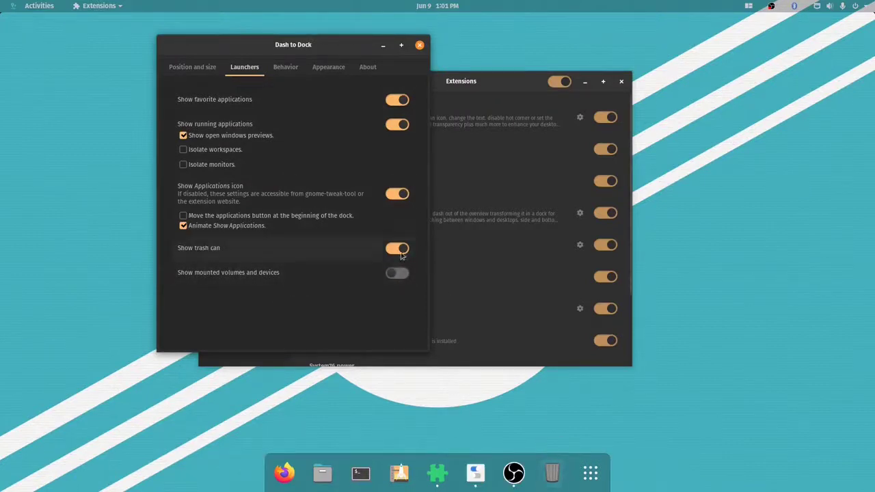
{"action": "left_click", "coordinate": [399, 251]}
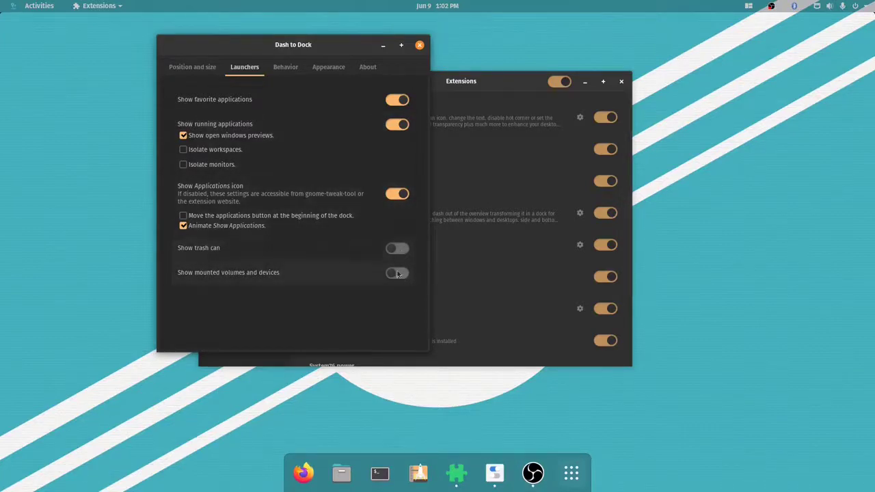
{"action": "left_click", "coordinate": [506, 89]}
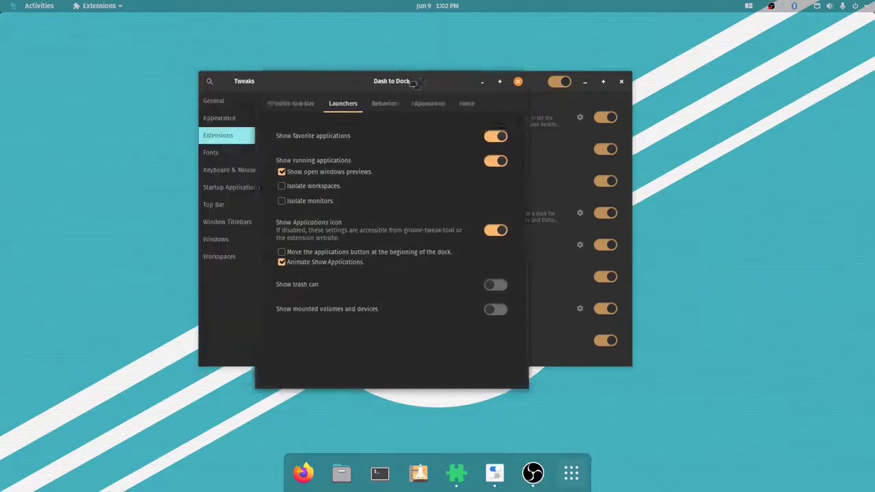
Close Dash to Dock settings and enable 'Show the personal folder in the desktop' in Desktop Icons.
{"action": "left_click", "coordinate": [533, 73]}
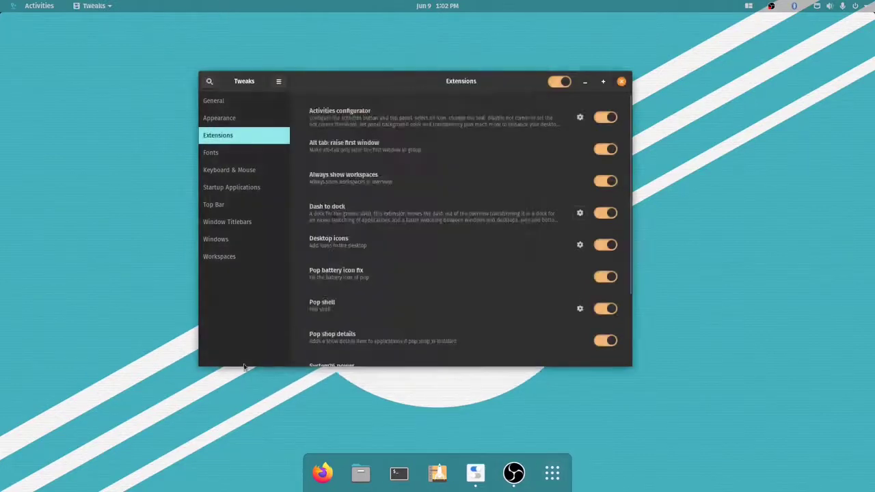
{"action": "scroll", "coordinate": [387, 289], "scroll_direction": "down", "scroll_amount": 2}
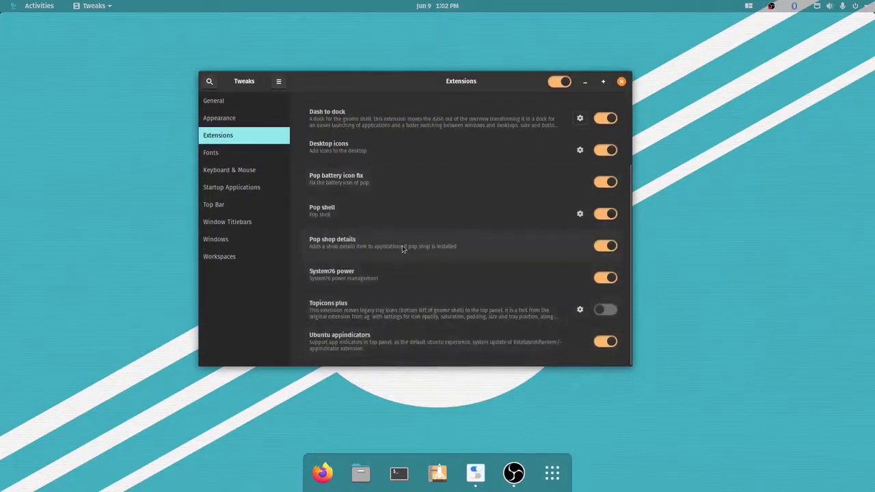
{"action": "scroll", "coordinate": [402, 245], "scroll_direction": "up", "scroll_amount": 3}
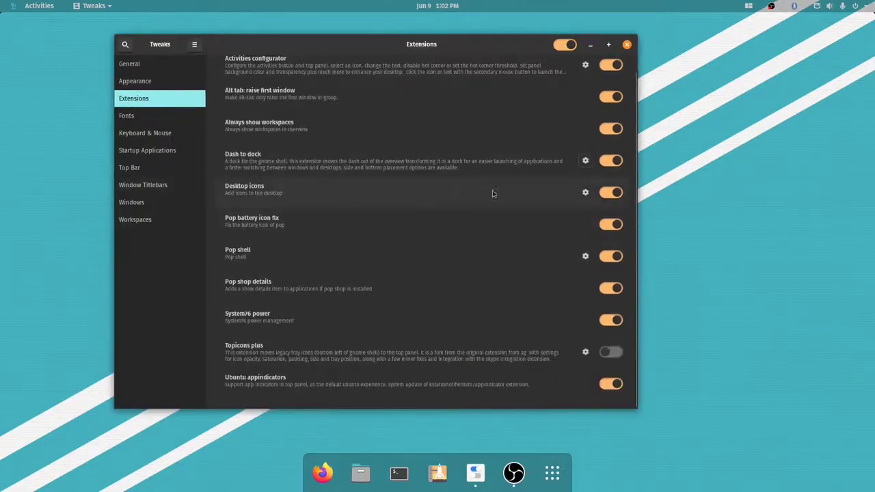
{"action": "left_click", "coordinate": [585, 192]}
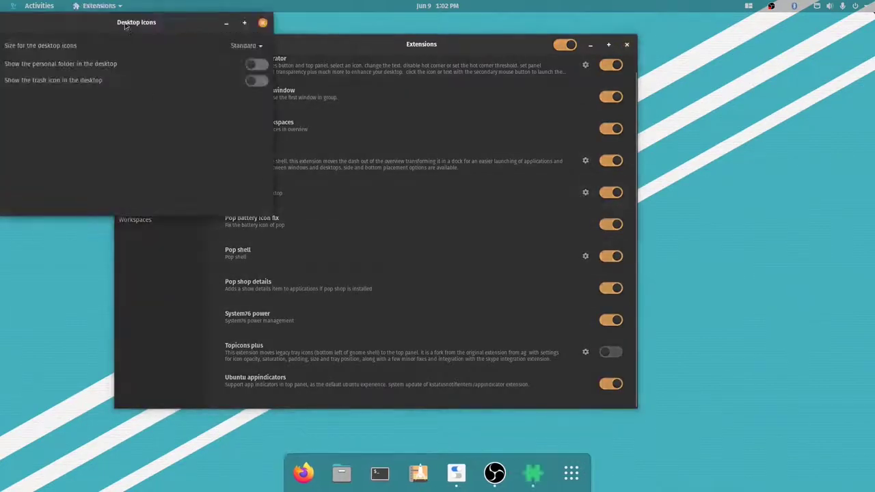
{"action": "left_click", "coordinate": [336, 86]}
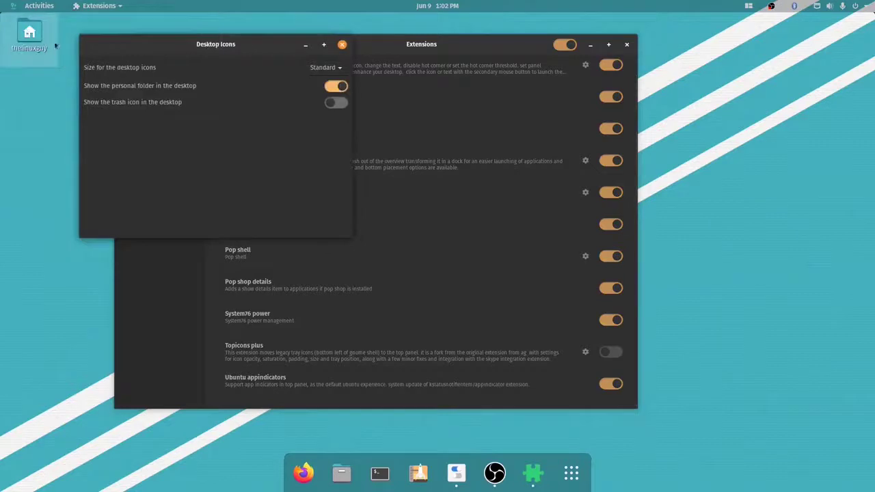
{"action": "left_click", "coordinate": [342, 46]}
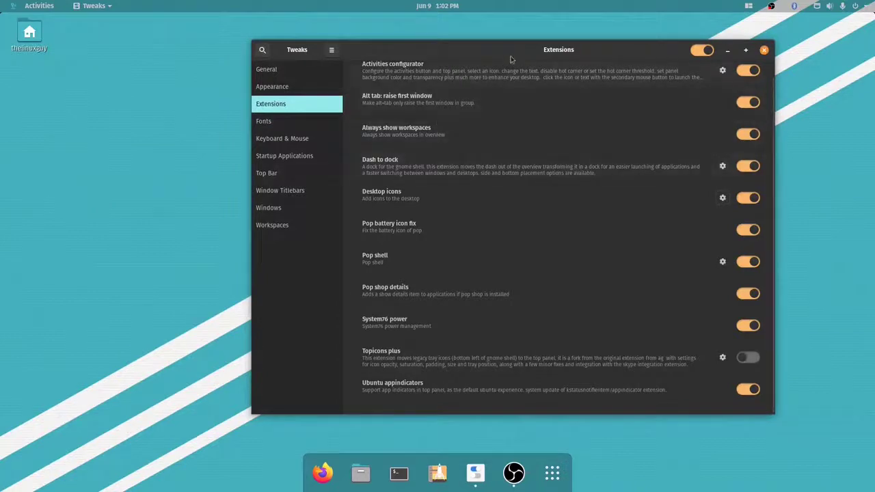
Move and close GNOME Tweaks, then bring up the desktop's context menu.
{"action": "left_click_drag", "start_coordinate": [510, 55], "coordinate": [408, 53]}
{"action": "left_click", "coordinate": [99, 35]}
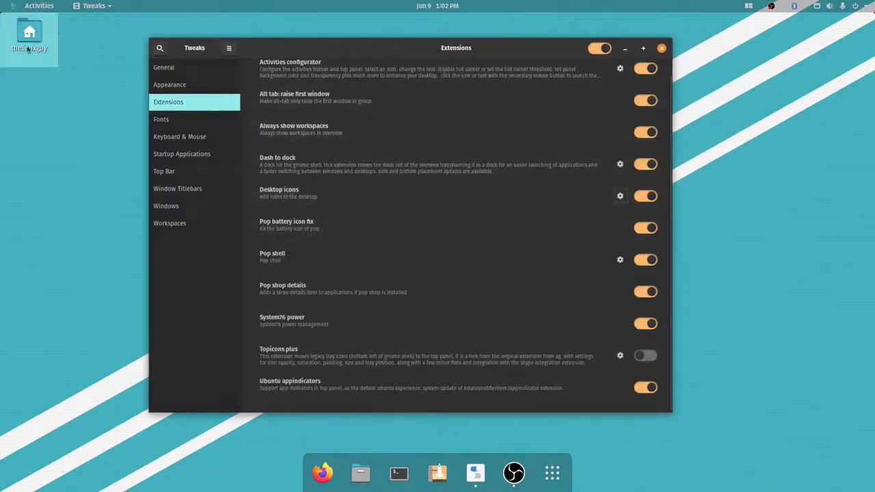
{"action": "left_click", "coordinate": [100, 117]}
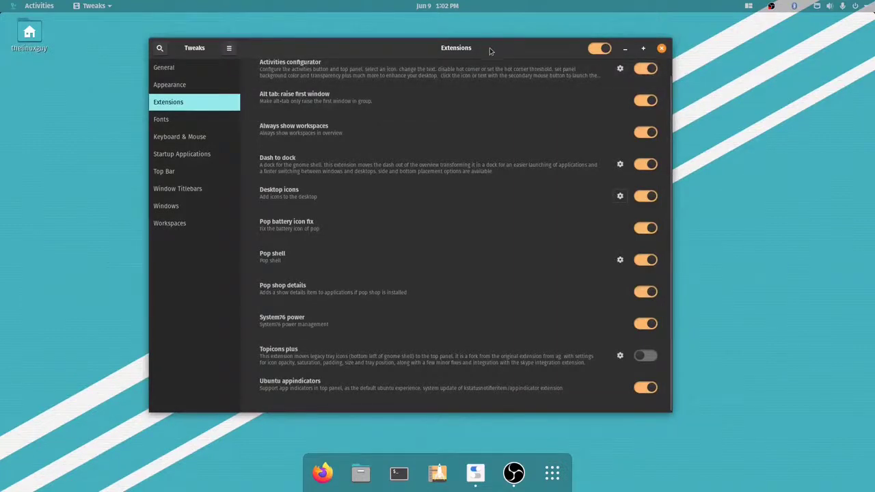
{"action": "left_click", "coordinate": [658, 46]}
{"action": "right_click", "coordinate": [527, 126]}
Set the green-and-teal smoke image as the desktop wallpaper and quit Settings.
{"action": "left_click", "coordinate": [580, 219]}
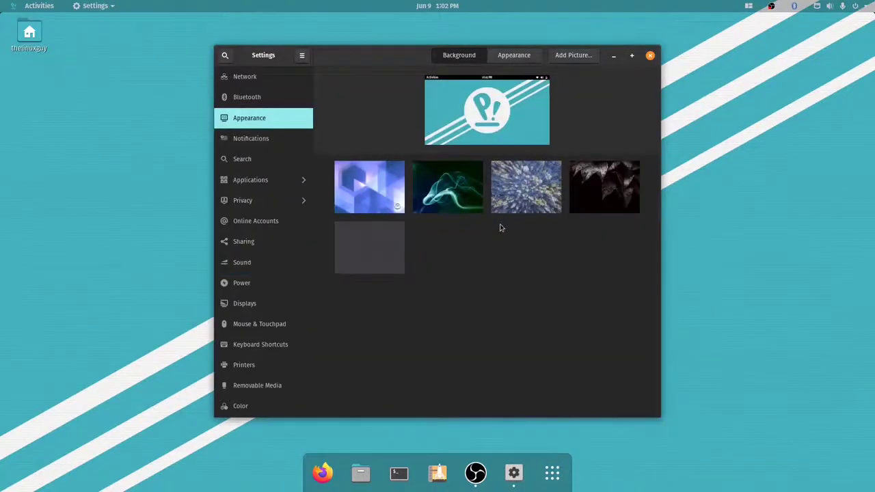
{"action": "left_click", "coordinate": [464, 201]}
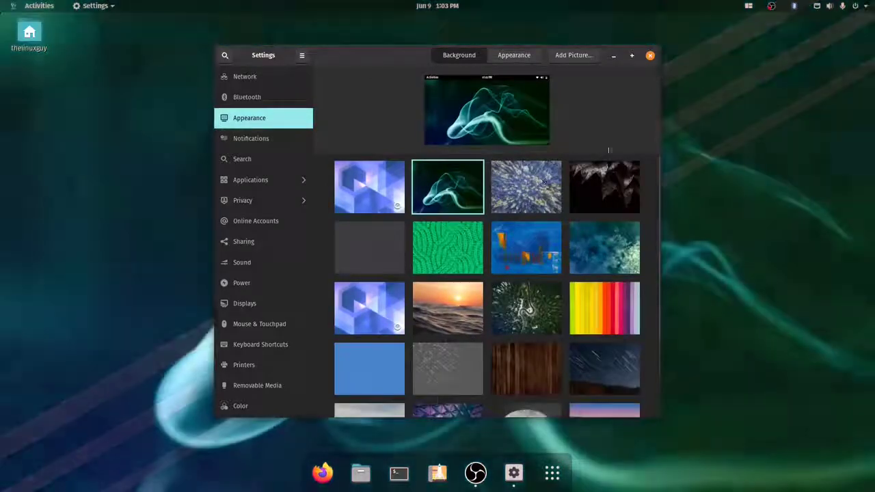
{"action": "key", "text": "ctrl+q"}
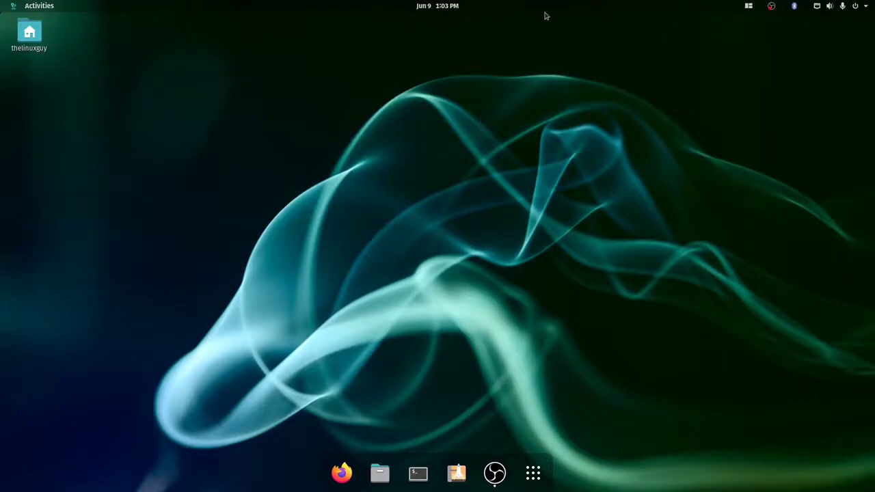
{"action": "left_click", "coordinate": [437, 5]}
Dismiss the date panel, then open the dock's Show Applications grid and browse its pages.
{"action": "left_click", "coordinate": [442, 356]}
{"action": "left_click", "coordinate": [533, 473]}
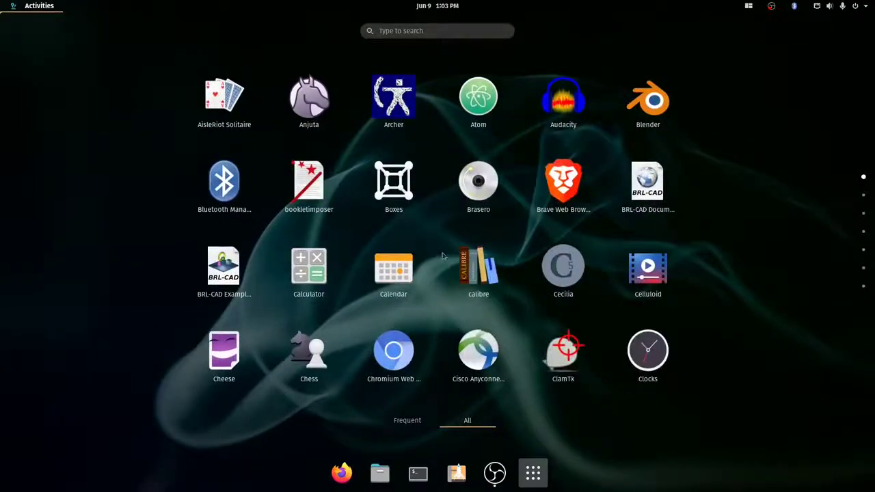
{"action": "scroll", "coordinate": [442, 256], "scroll_direction": "down", "scroll_amount": 5}
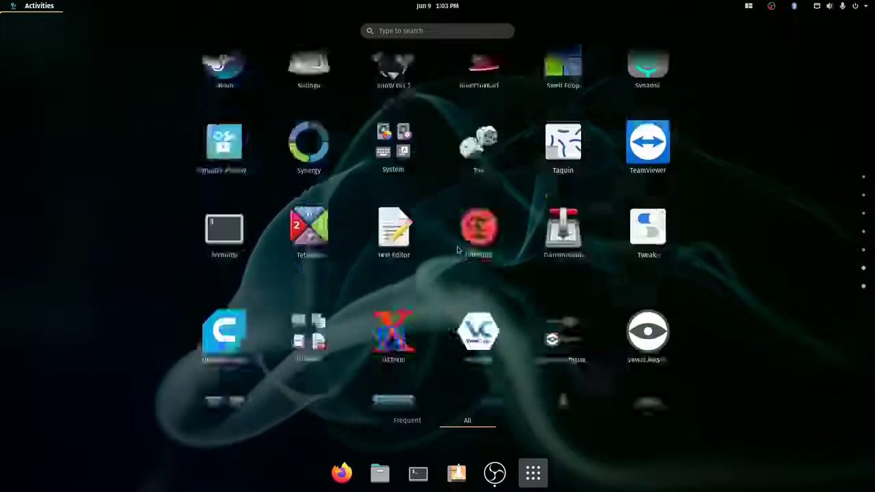
{"action": "scroll", "coordinate": [458, 251], "scroll_direction": "down", "scroll_amount": 1}
{"action": "scroll", "coordinate": [219, 264], "scroll_direction": "up", "scroll_amount": 2}
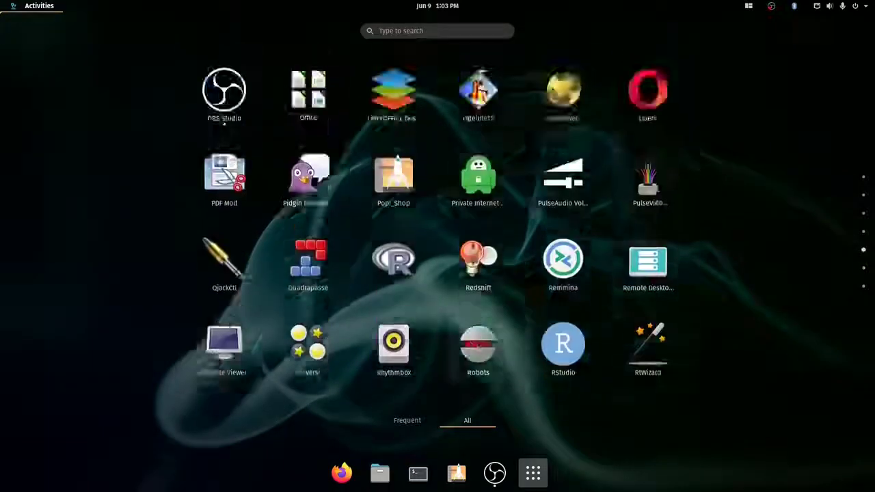
{"action": "scroll", "coordinate": [224, 123], "scroll_direction": "up", "scroll_amount": 4}
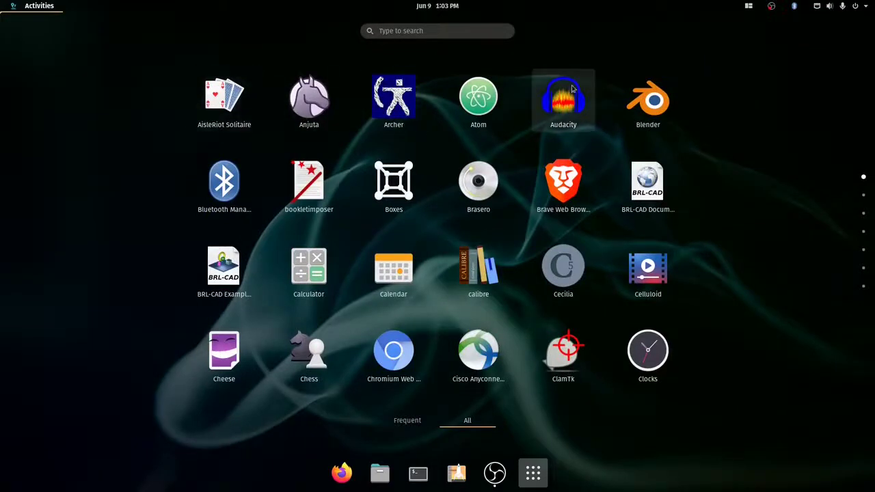
Group Audacity with Blender into a folder and rename it 'Content Creation'.
{"action": "left_click_drag", "start_coordinate": [559, 100], "coordinate": [625, 138]}
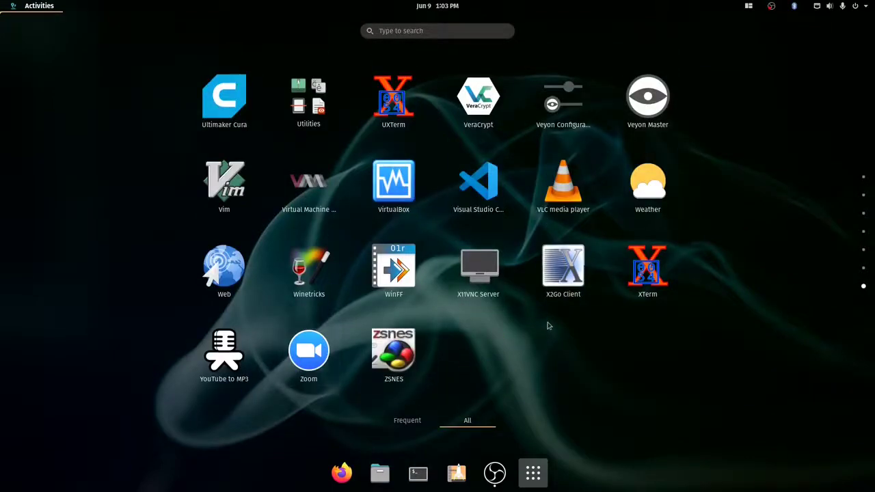
{"action": "left_click", "coordinate": [670, 369]}
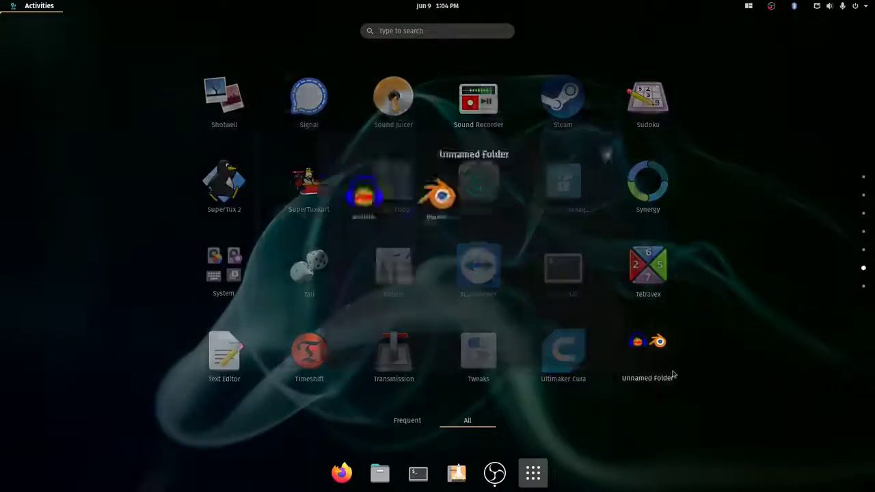
{"action": "left_click", "coordinate": [595, 117]}
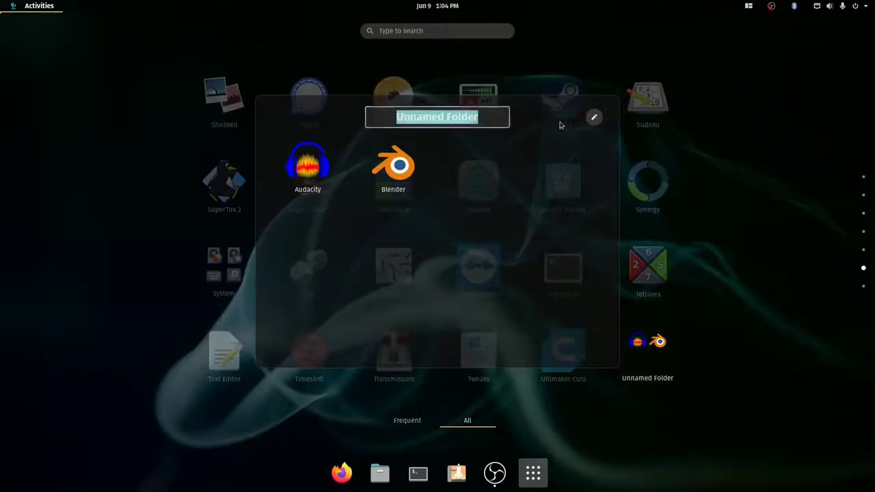
{"action": "type", "text": "Content Creation"}
{"action": "key", "text": "Return"}
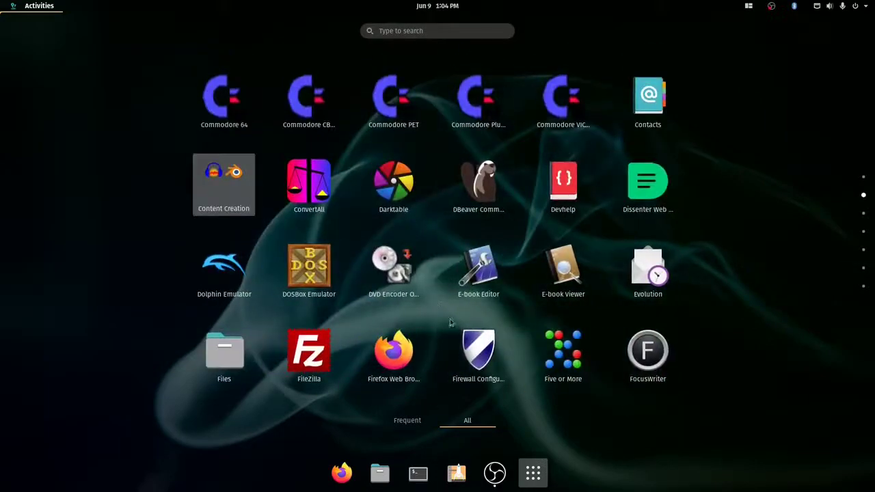
Browse through the app grid pages, then go back to the first page.
{"action": "scroll", "coordinate": [312, 234], "scroll_direction": "up", "scroll_amount": 1}
{"action": "scroll", "coordinate": [311, 233], "scroll_direction": "down", "scroll_amount": 1}
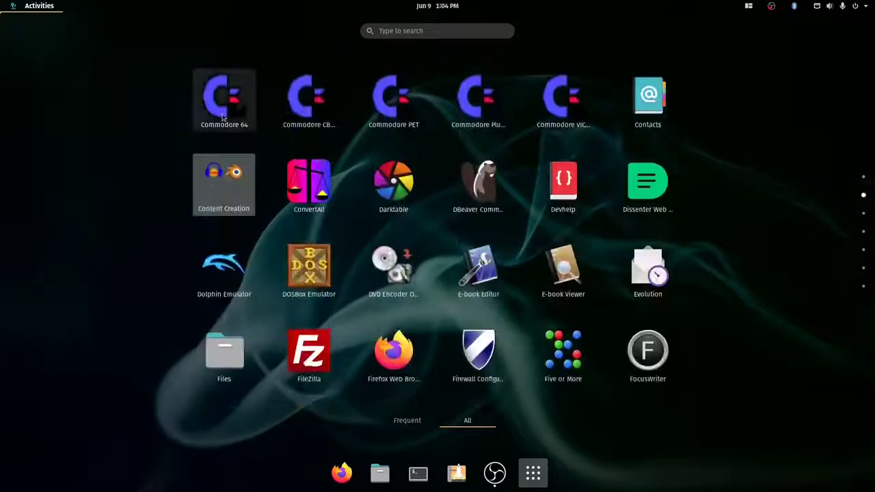
{"action": "left_click_drag", "start_coordinate": [224, 99], "coordinate": [277, 117]}
{"action": "scroll", "coordinate": [322, 158], "scroll_direction": "down", "scroll_amount": 5}
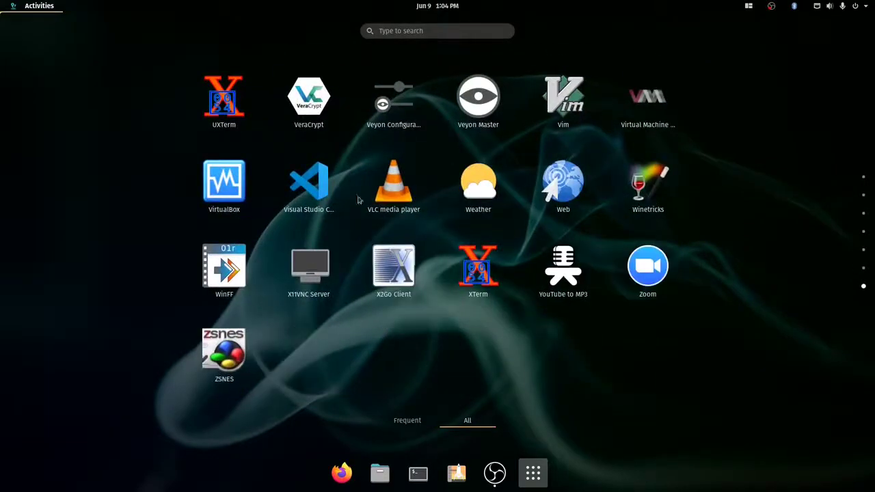
{"action": "scroll", "coordinate": [577, 269], "scroll_direction": "up", "scroll_amount": 4}
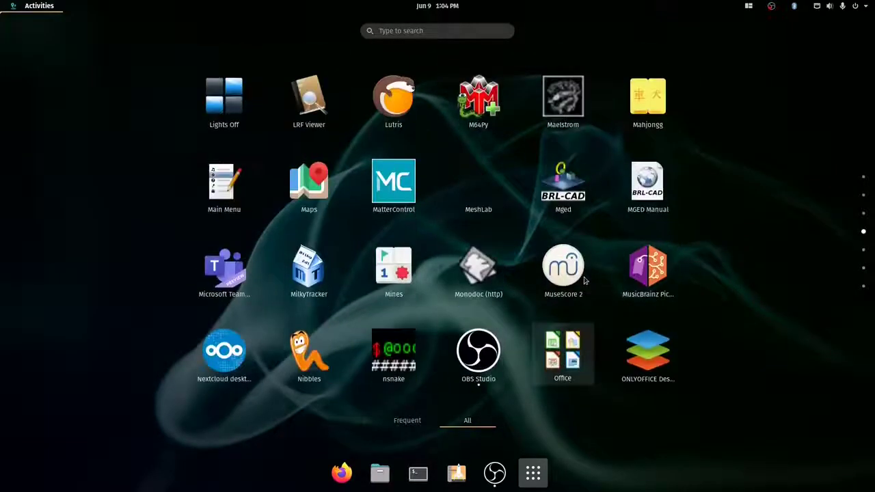
{"action": "scroll", "coordinate": [584, 266], "scroll_direction": "up", "scroll_amount": 2}
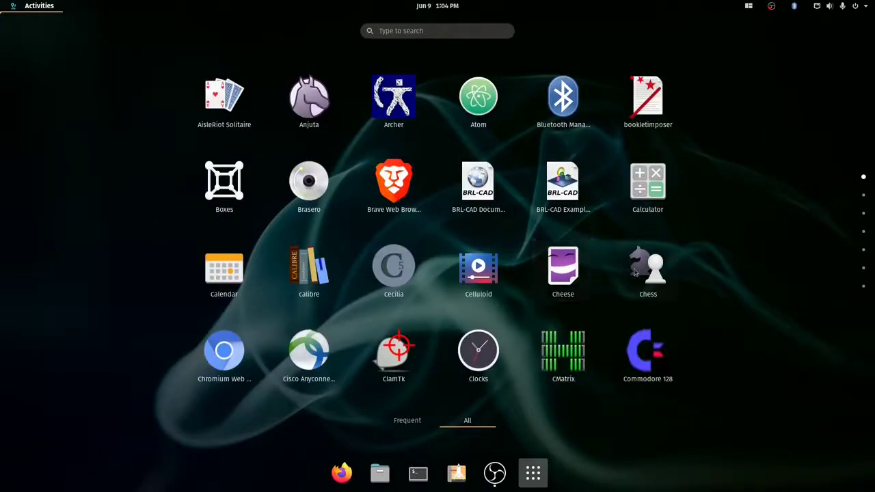
{"action": "scroll", "coordinate": [863, 189], "scroll_direction": "down", "scroll_amount": 3}
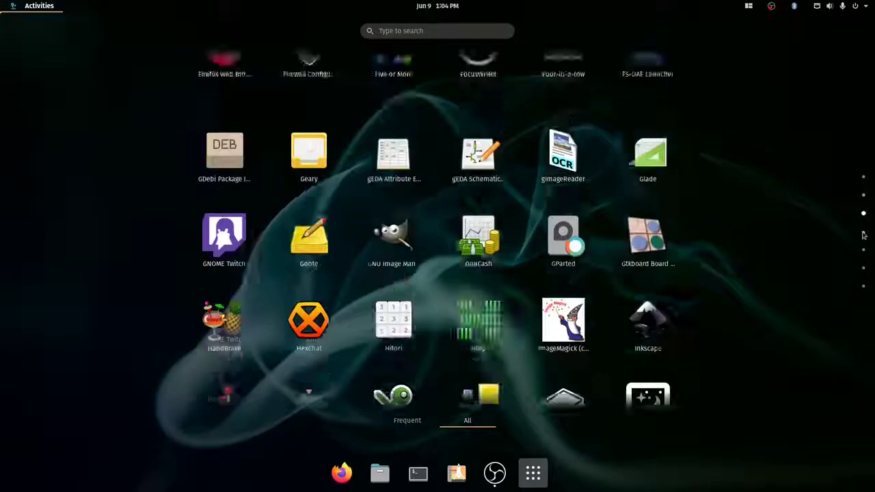
{"action": "left_click", "coordinate": [863, 177]}
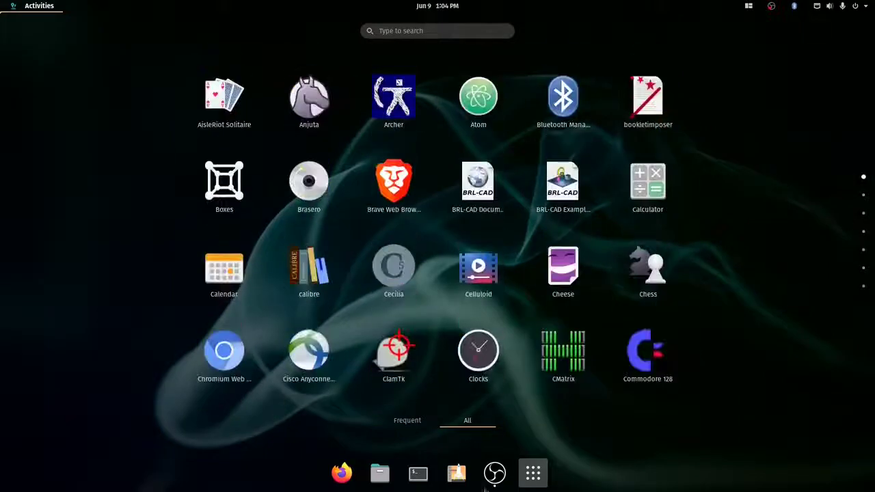
Reopen the grid, scroll through the pages once more, then close it to the desktop.
{"action": "left_click", "coordinate": [528, 480]}
{"action": "left_click", "coordinate": [530, 472]}
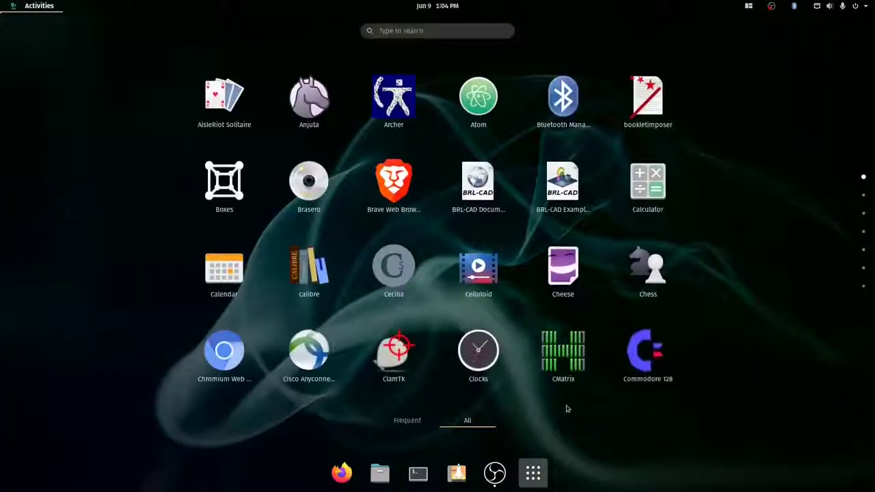
{"action": "scroll", "coordinate": [516, 361], "scroll_direction": "down", "scroll_amount": 4}
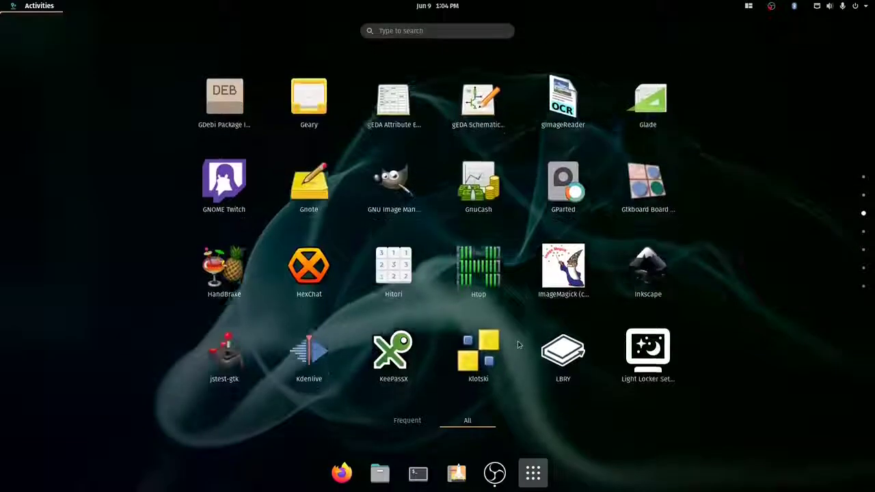
{"action": "scroll", "coordinate": [520, 342], "scroll_direction": "down", "scroll_amount": 2}
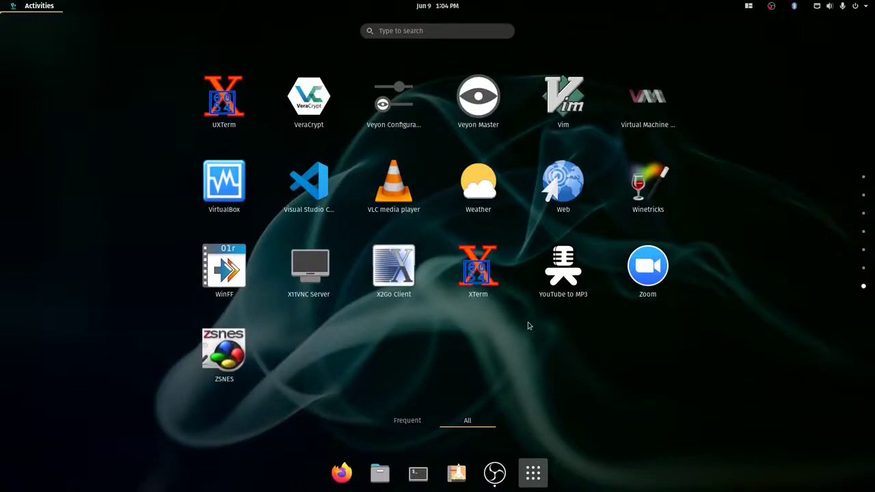
{"action": "scroll", "coordinate": [520, 336], "scroll_direction": "up", "scroll_amount": 5}
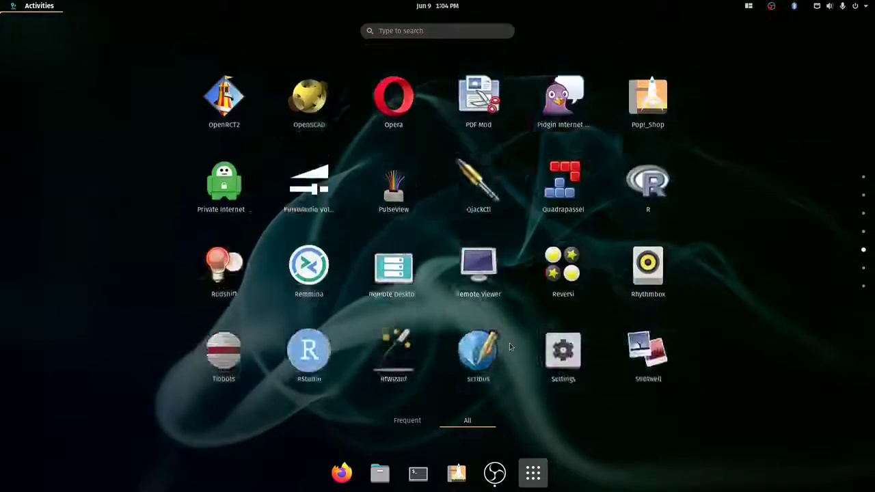
{"action": "scroll", "coordinate": [531, 475], "scroll_direction": "up", "scroll_amount": 1}
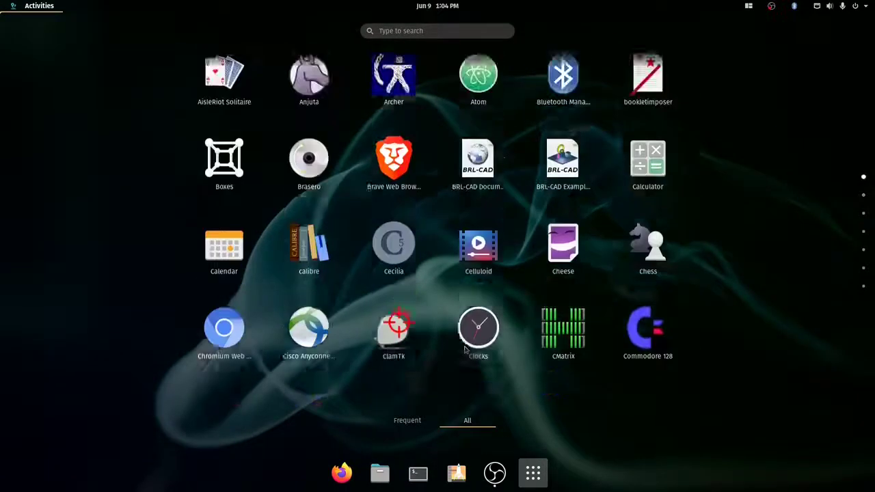
{"action": "left_click", "coordinate": [535, 475]}
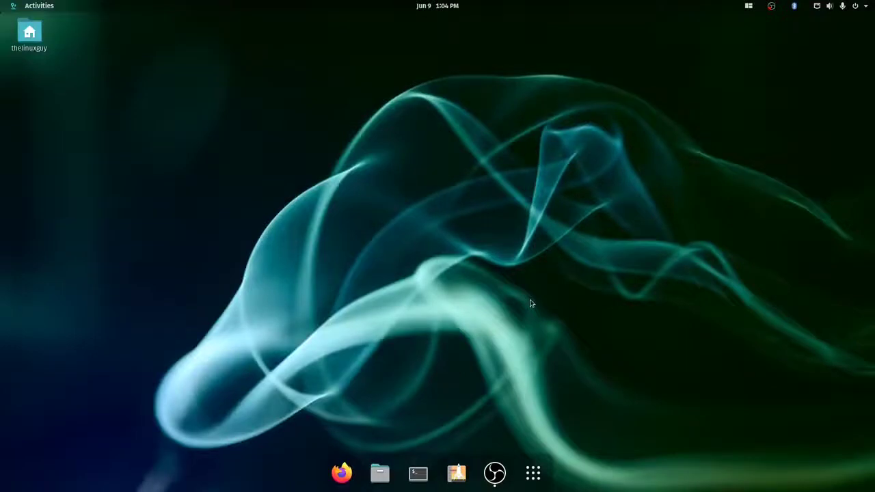